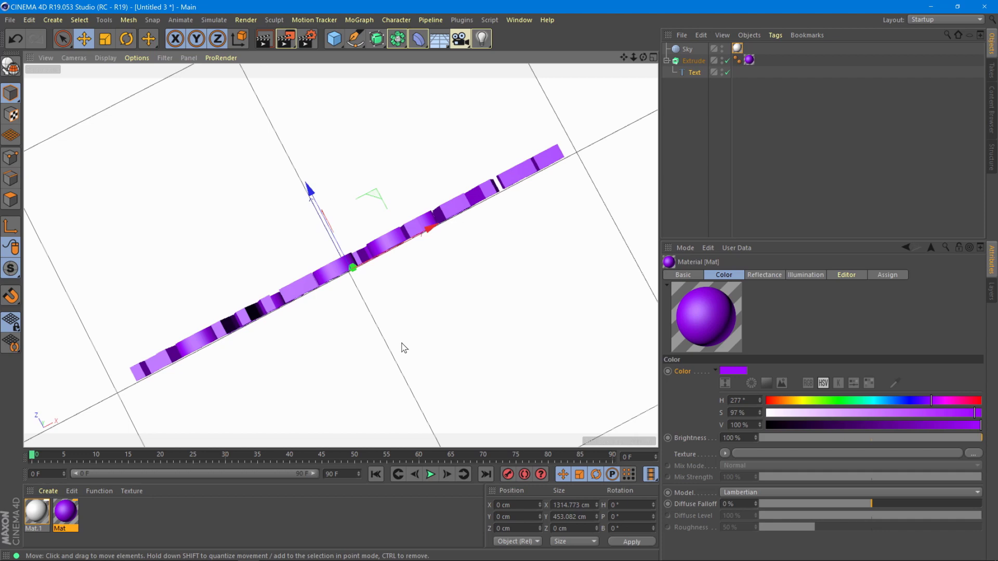
# - Orbit the view to look at the old purple text from a lower angle
pyautogui.moveTo(380, 344)
pyautogui.keyDown('alt'); pyautogui.mouseDown()
pyautogui.moveTo(363, 272)
pyautogui.moveTo(370, 149)
pyautogui.mouseUp(); pyautogui.keyUp('alt')
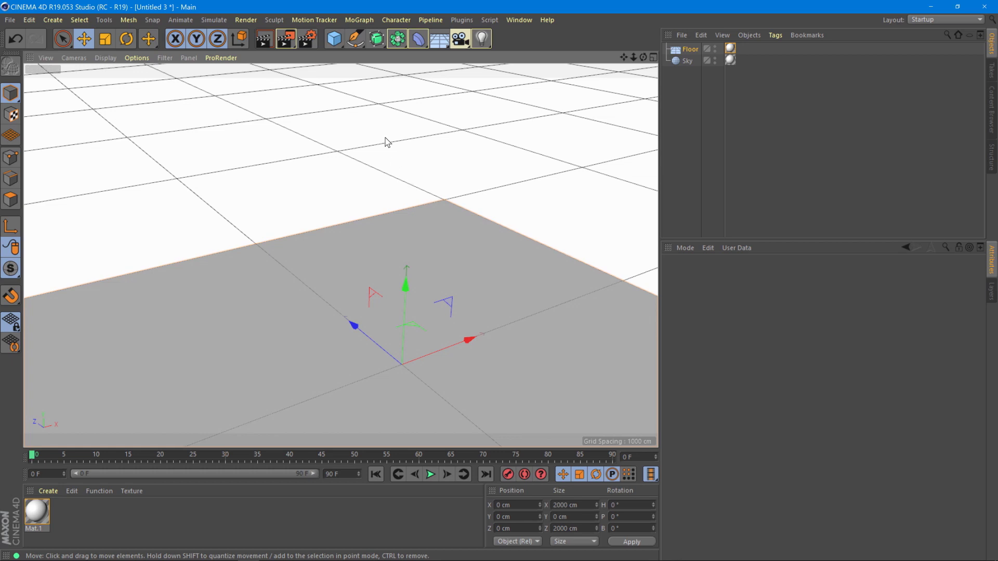
# - Create a Text spline reading TRUPIXL, then move it up and to the left
pyautogui.click(355, 40)
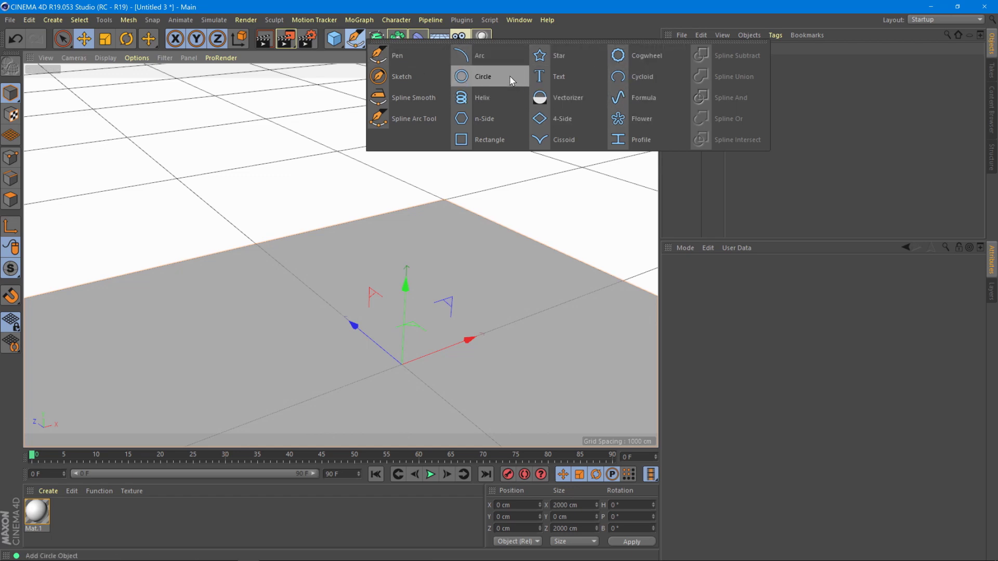
pyautogui.click(564, 77)
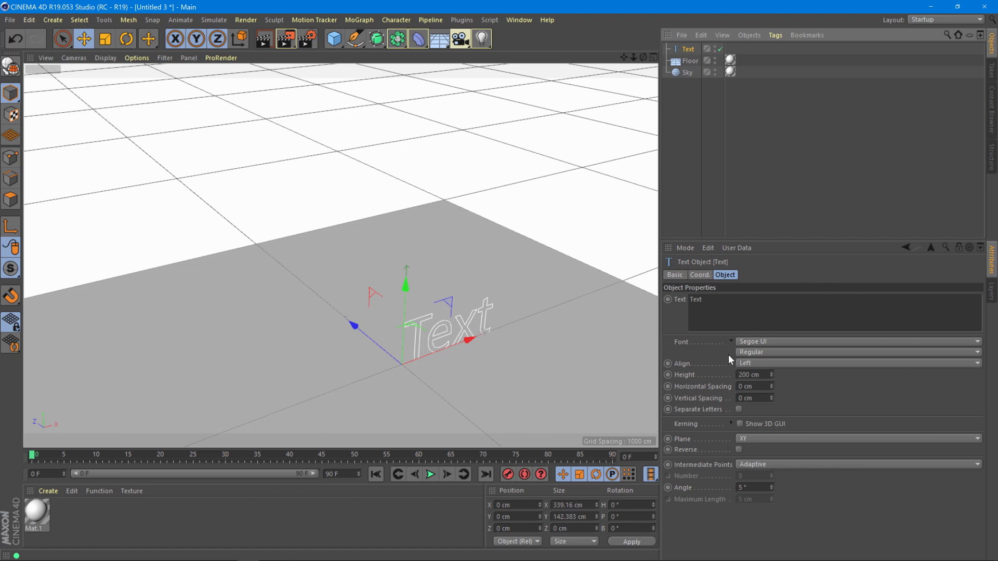
pyautogui.doubleClick(695, 300)
pyautogui.write('TRUPIXL')
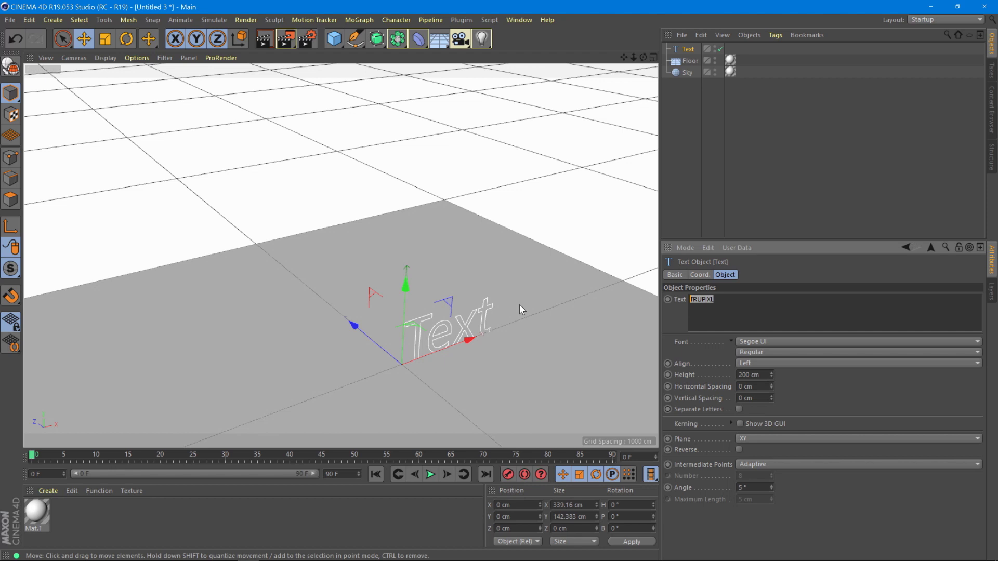
pyautogui.moveTo(406, 288); pyautogui.dragTo(408, 175)
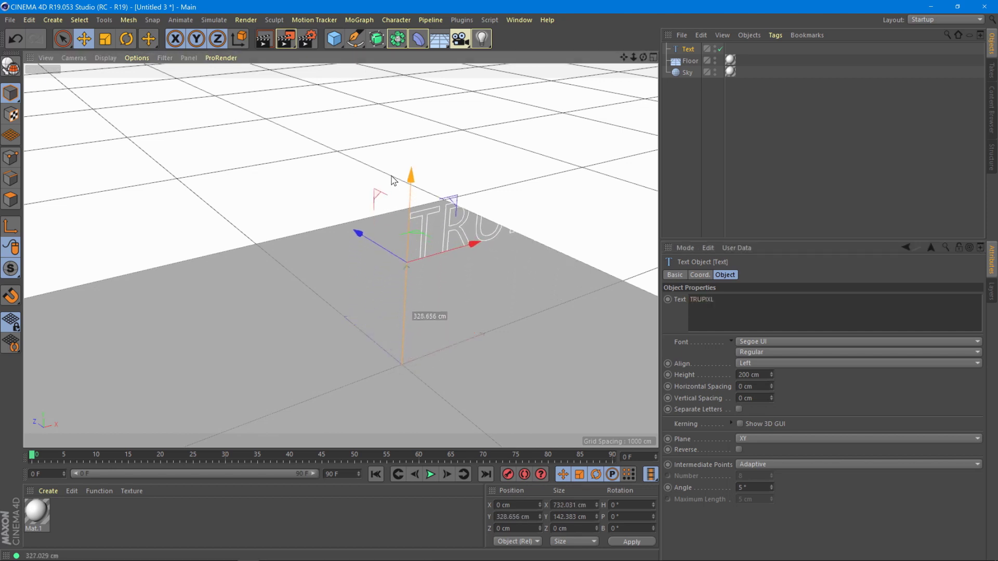
pyautogui.moveTo(477, 242)
pyautogui.mouseDown()
pyautogui.moveTo(419, 264)
pyautogui.moveTo(312, 338)
pyautogui.moveTo(292, 408)
pyautogui.mouseUp()
pyautogui.scroll(-3, 312, 339)
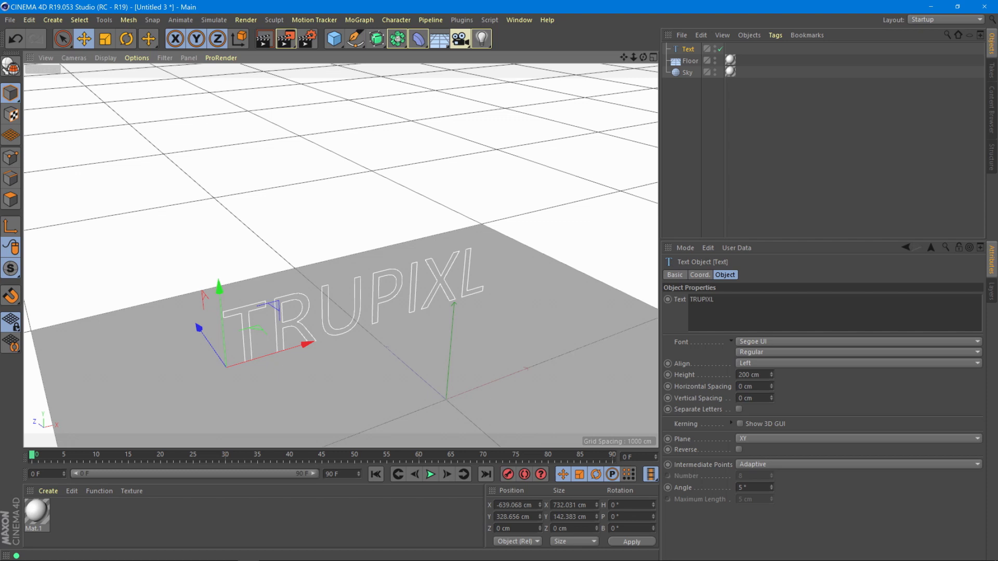
# - Set TRUPIXL to Segoe UI Black Regular, left-aligned, 186 cm high, with -6 cm spacing
pyautogui.doubleClick(698, 299)
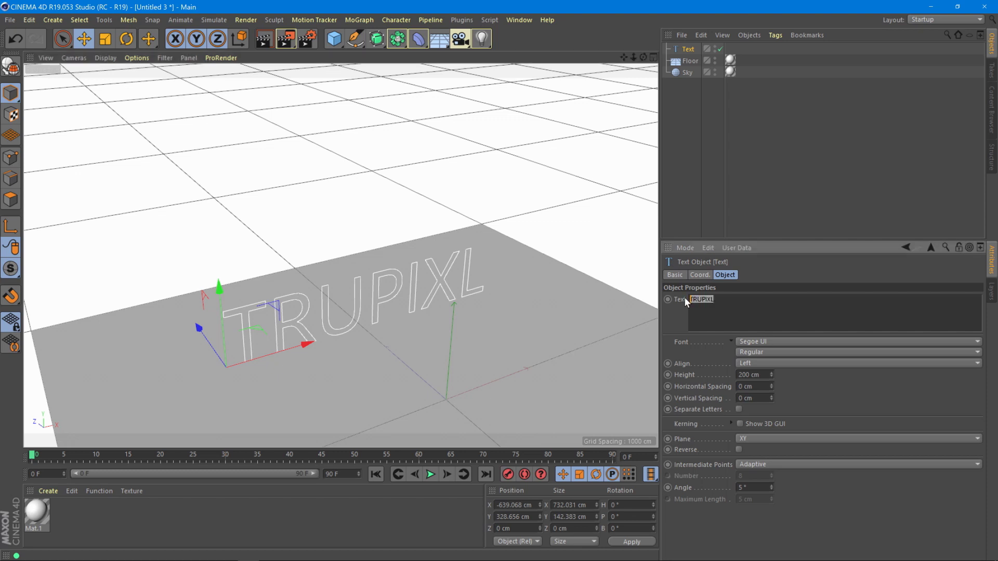
pyautogui.click(755, 341)
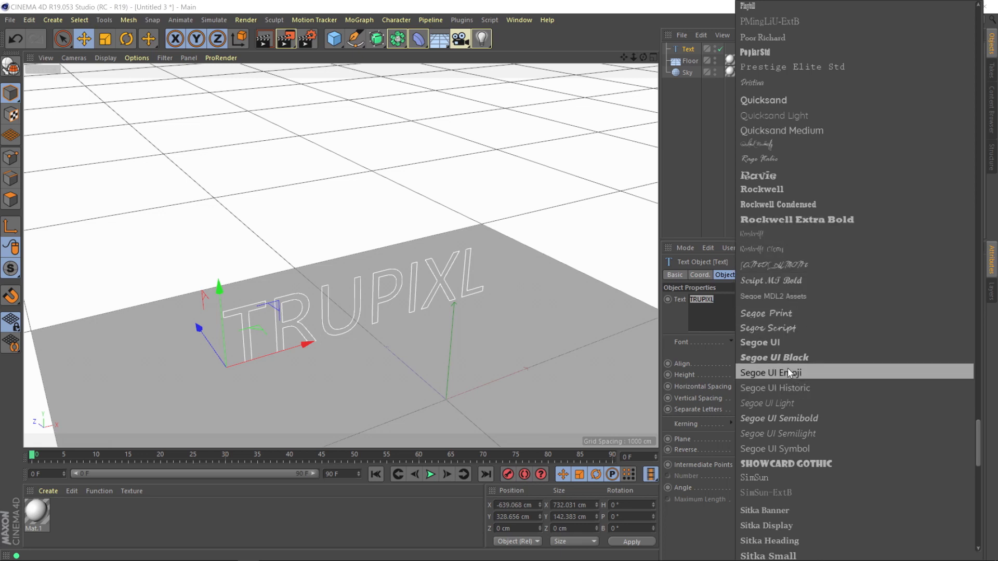
pyautogui.click(776, 357)
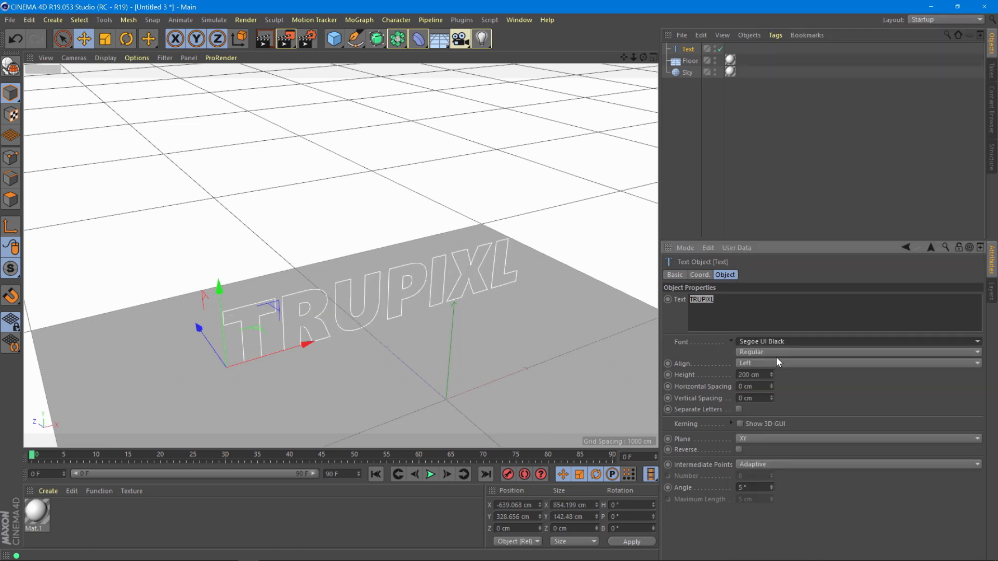
pyautogui.click(748, 352)
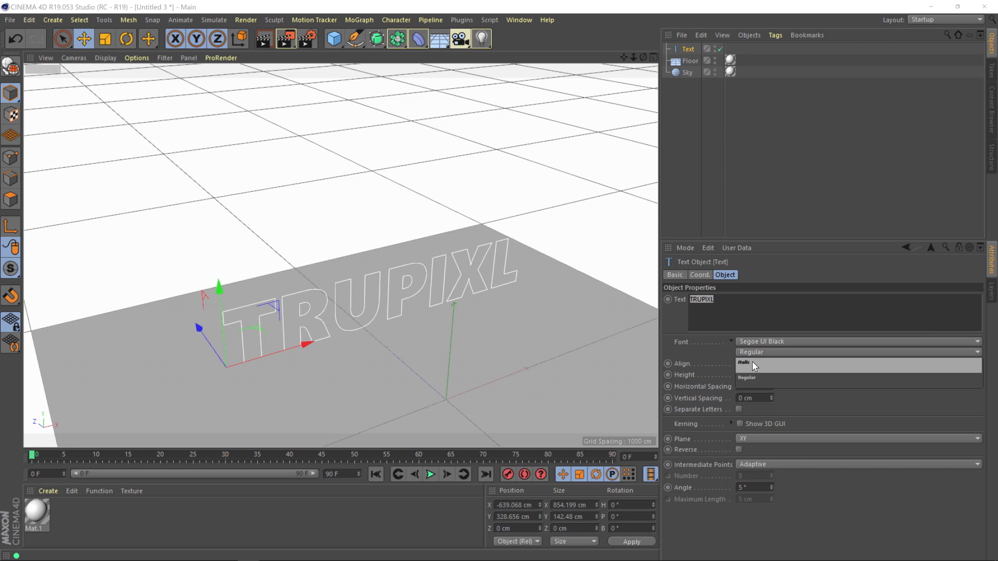
pyautogui.click(753, 320)
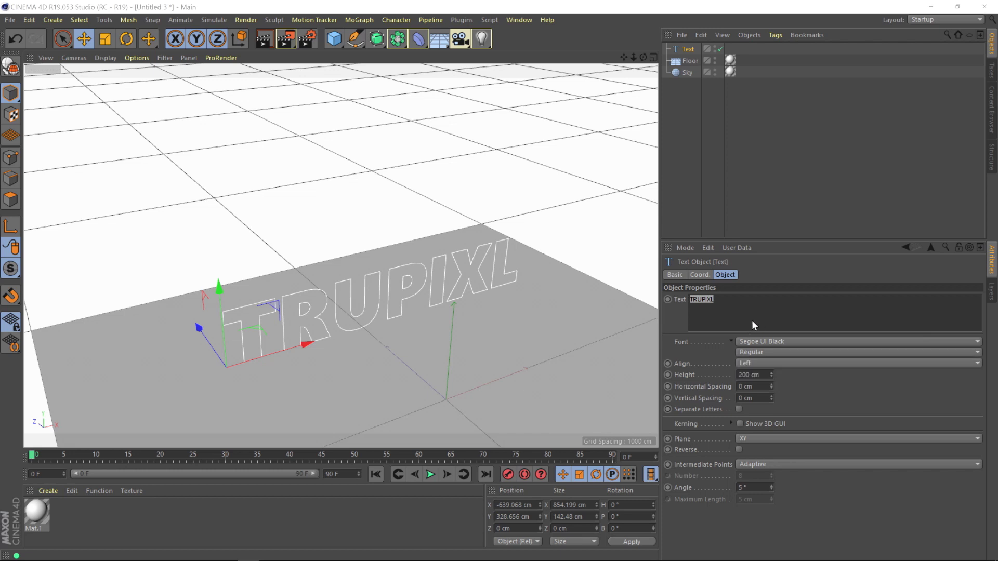
pyautogui.click(747, 362)
pyautogui.click(752, 376)
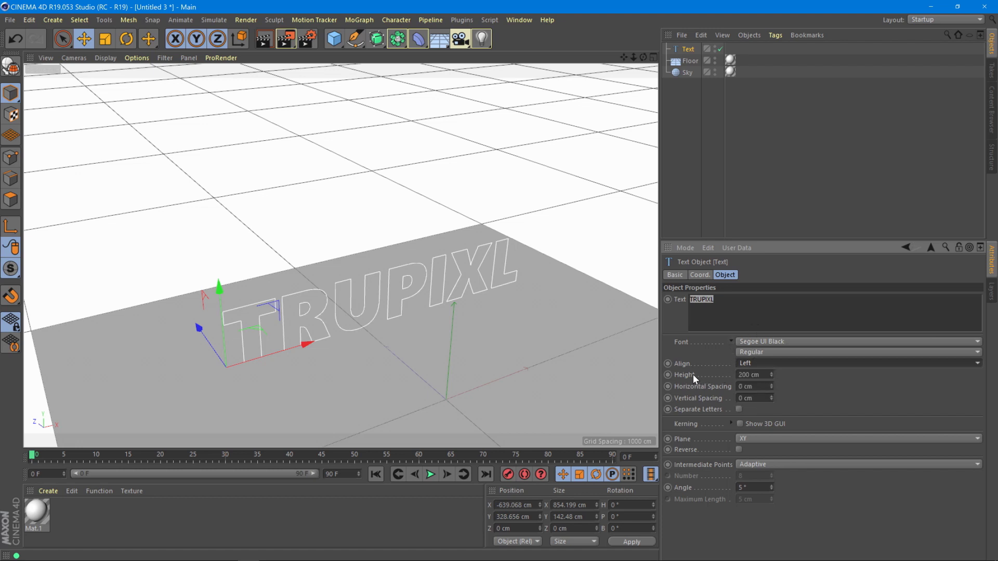
pyautogui.moveTo(771, 378); pyautogui.dragTo(771, 384)
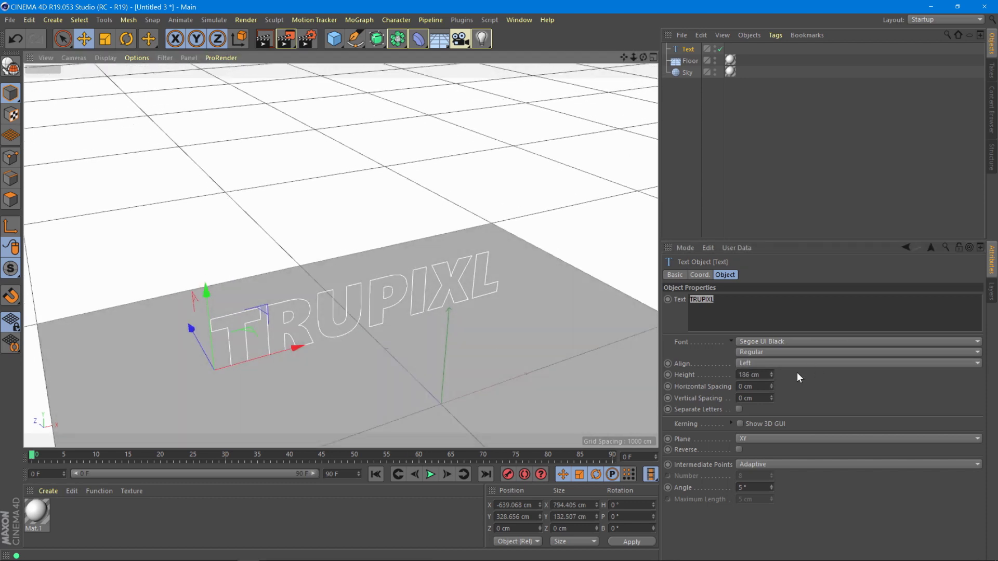
pyautogui.moveTo(771, 388); pyautogui.dragTo(777, 389)
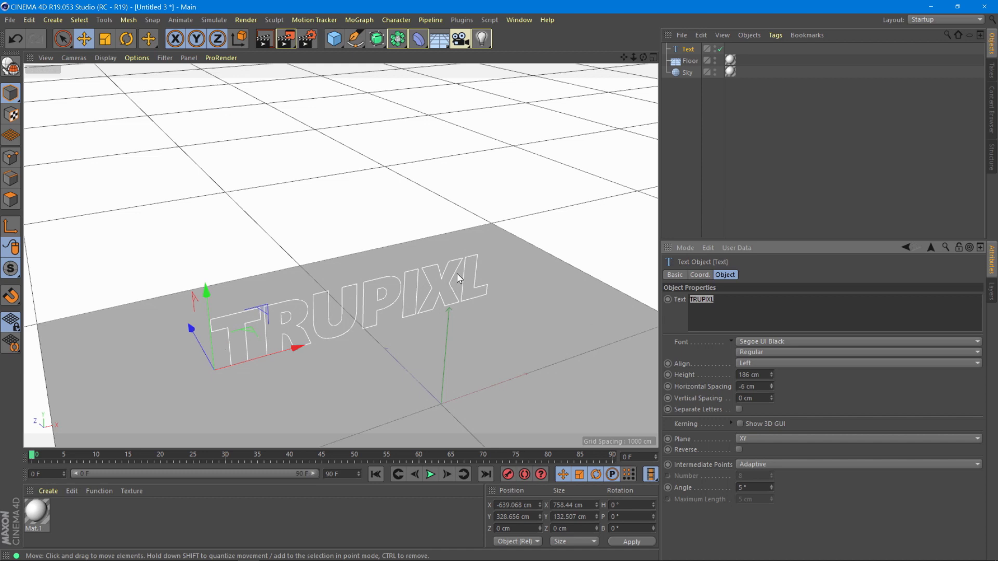
# - Nest the TRUPIXL spline under a new Extrude generator about 19 cm deep
pyautogui.click(378, 39)
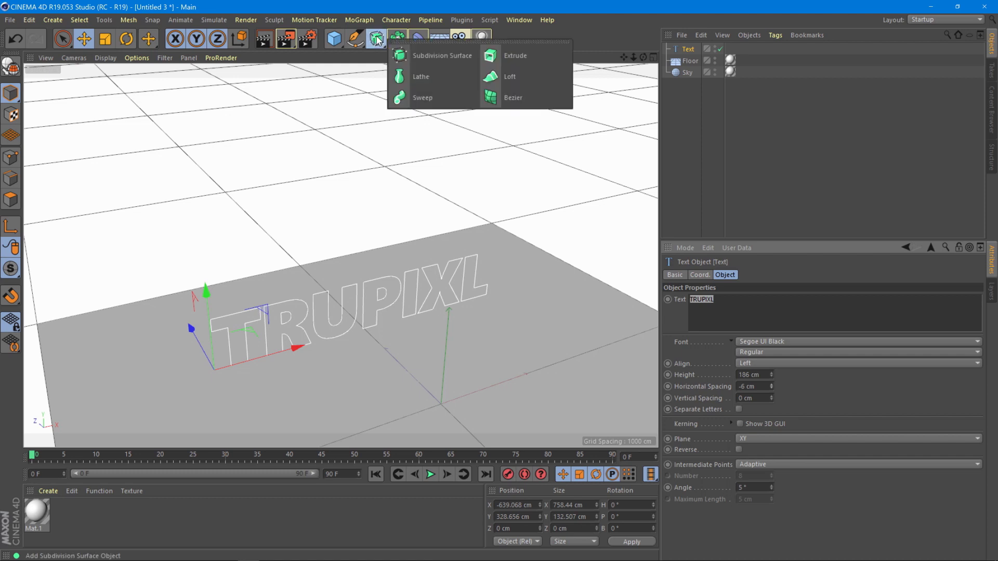
pyautogui.click(522, 56)
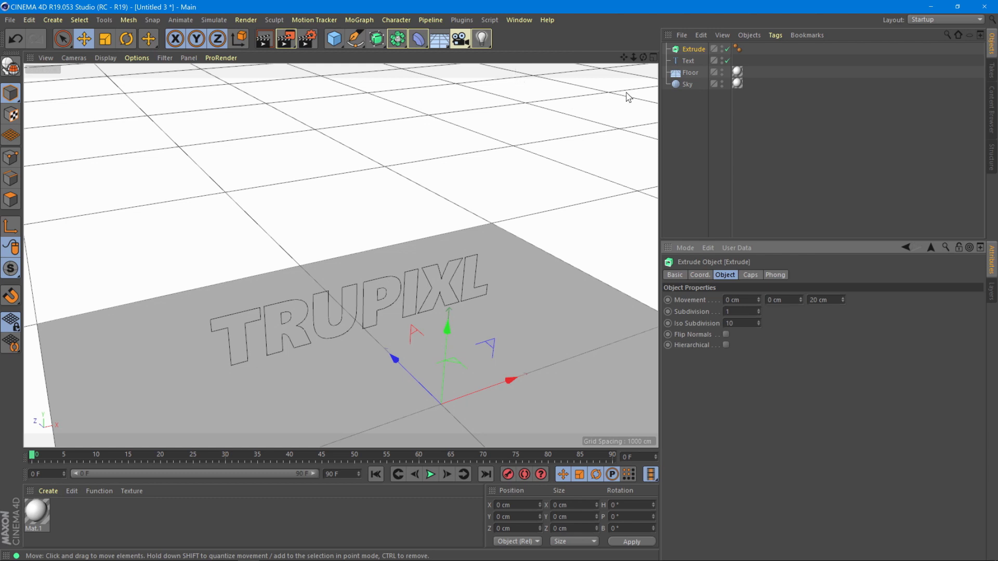
pyautogui.click(688, 61)
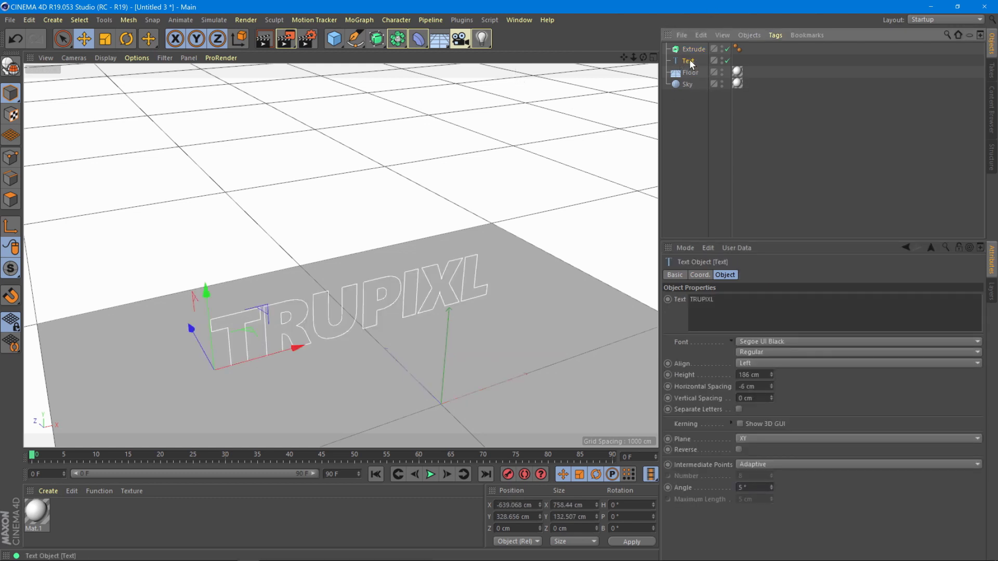
pyautogui.moveTo(689, 63); pyautogui.dragTo(691, 50)
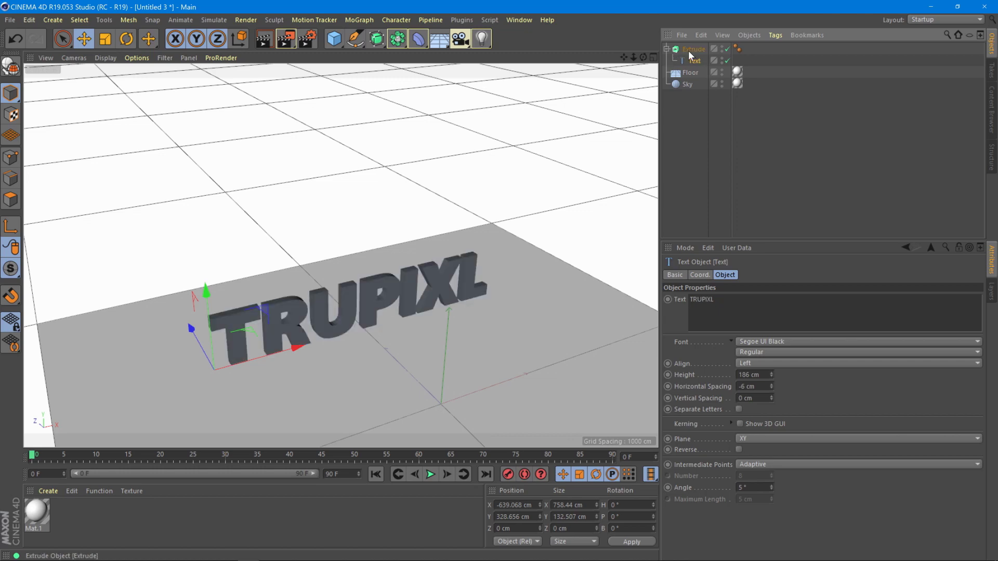
pyautogui.scroll(3, 349, 338)
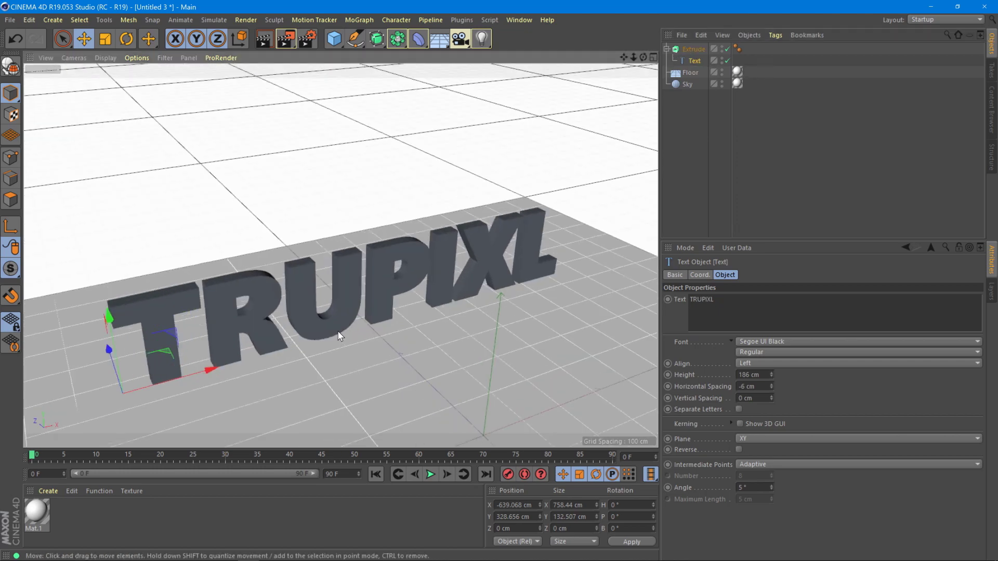
pyautogui.moveTo(338, 331)
pyautogui.keyDown('alt'); pyautogui.mouseDown()
pyautogui.moveTo(359, 304)
pyautogui.moveTo(361, 312)
pyautogui.mouseUp(); pyautogui.keyUp('alt')
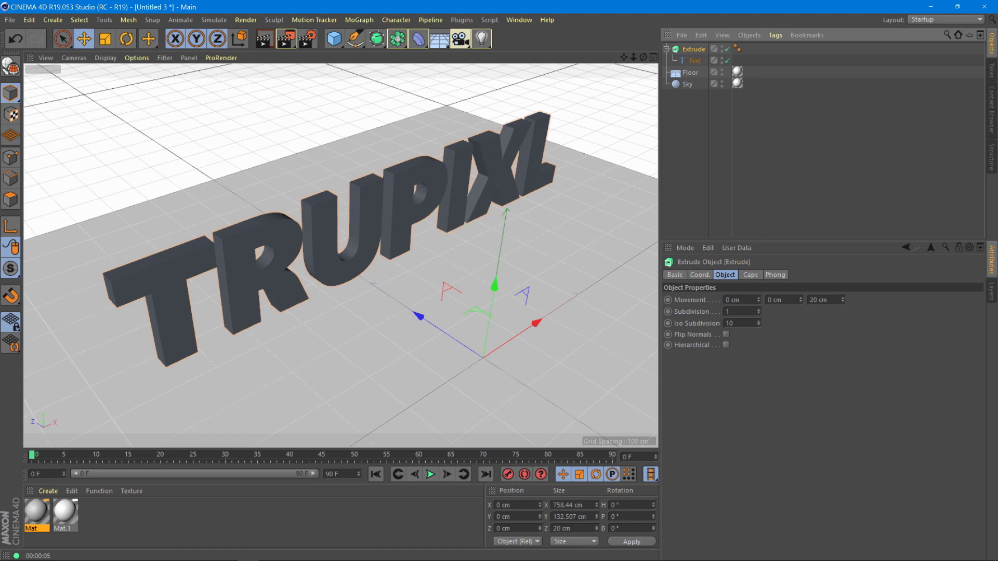
pyautogui.moveTo(843, 301)
pyautogui.mouseDown()
pyautogui.moveTo(844, 289)
pyautogui.moveTo(843, 311)
pyautogui.moveTo(844, 295)
pyautogui.mouseUp()
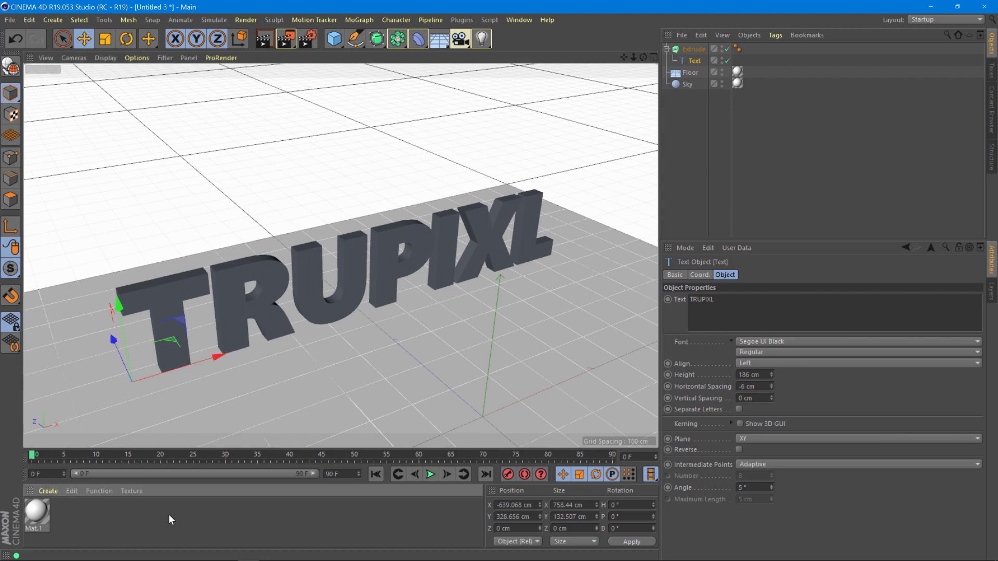
pyautogui.doubleClick(169, 514)
pyautogui.doubleClick(47, 517)
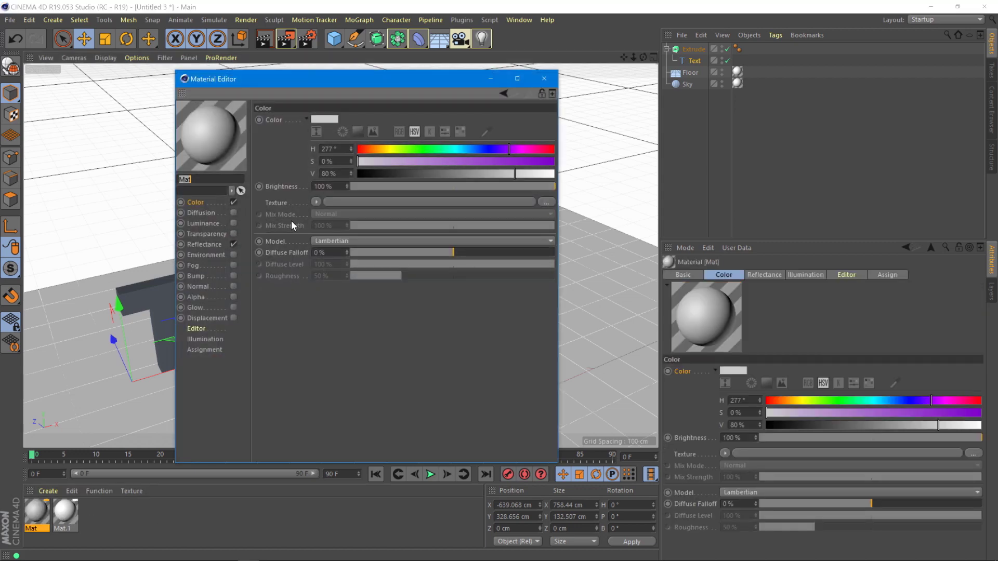
pyautogui.moveTo(380, 161); pyautogui.dragTo(499, 157)
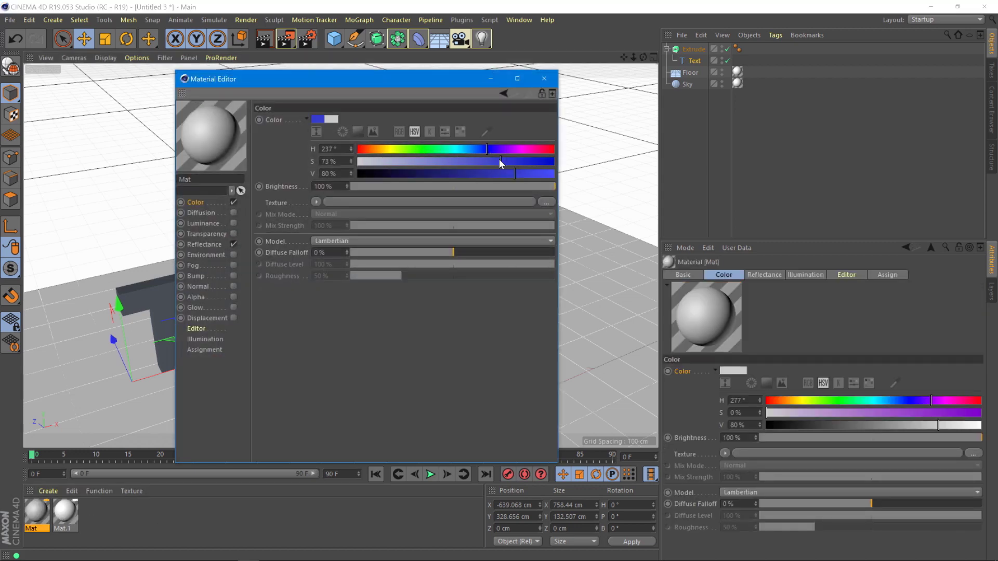
pyautogui.click(523, 173)
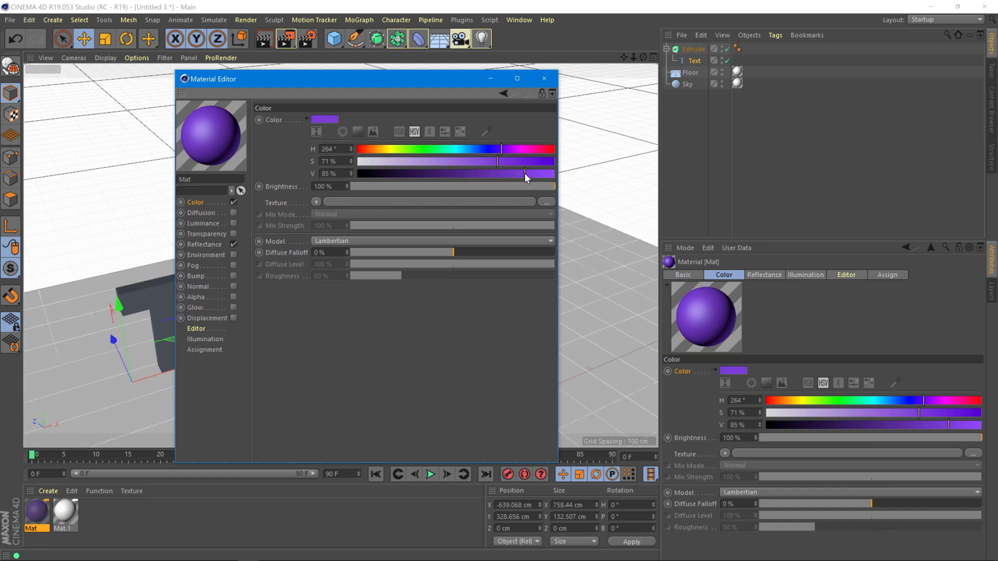
pyautogui.click(544, 78)
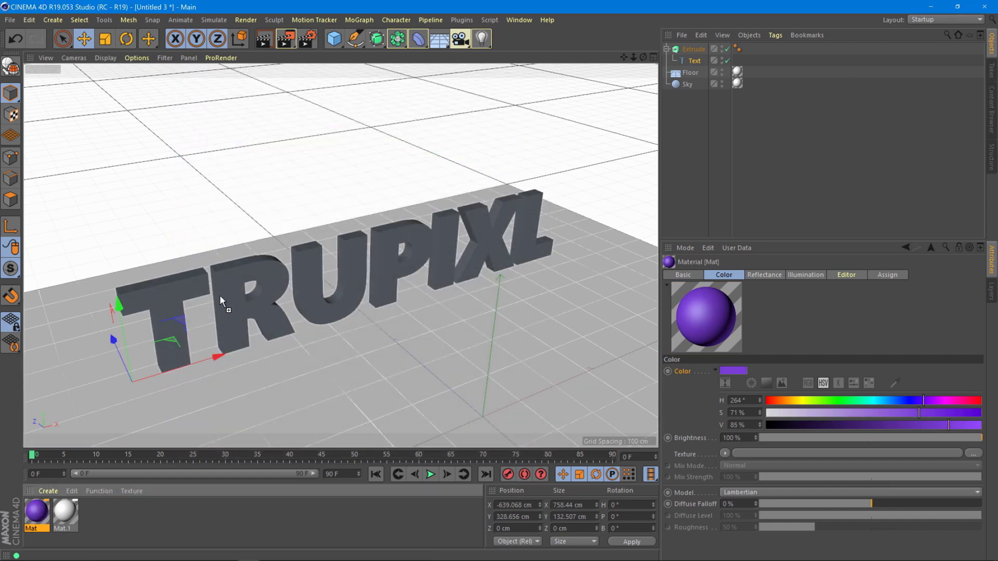
pyautogui.moveTo(37, 512); pyautogui.dragTo(223, 296)
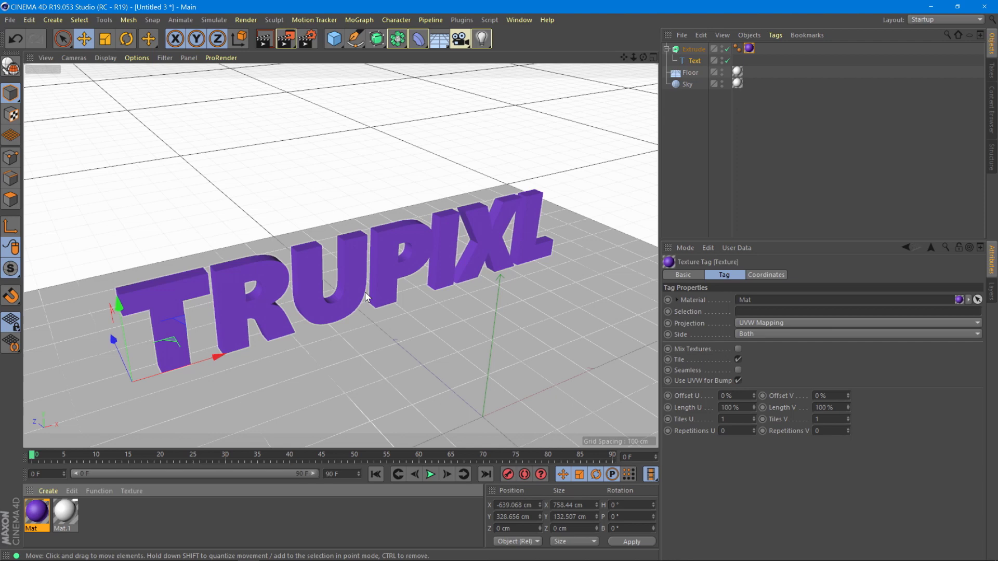
pyautogui.keyDown('alt'); pyautogui.moveTo(365, 292); pyautogui.dragTo(352, 253); pyautogui.keyUp('alt')
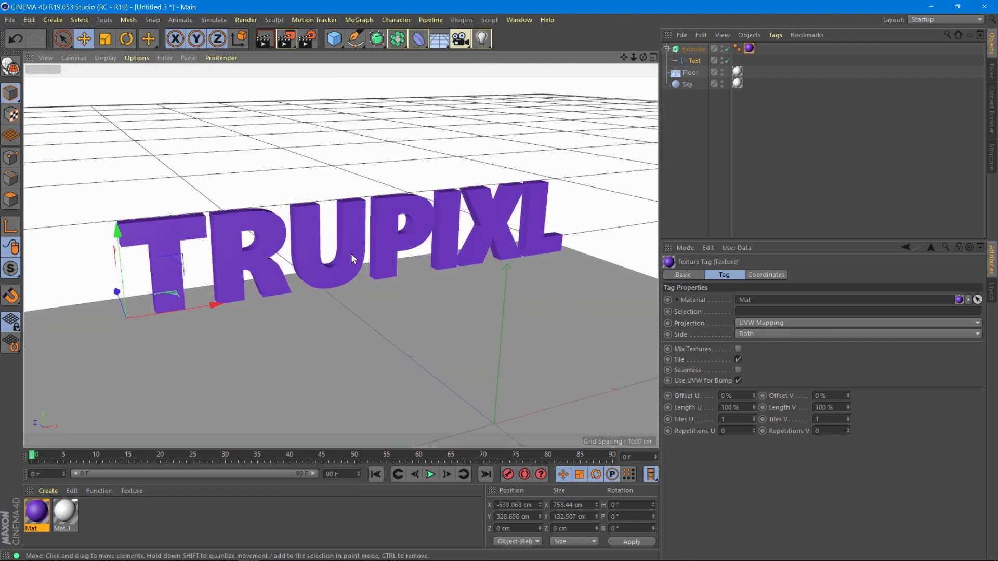
# - Check the Text object's content and font, then reselect Extrude to see its 20 cm depth
pyautogui.click(695, 60)
pyautogui.click(693, 49)
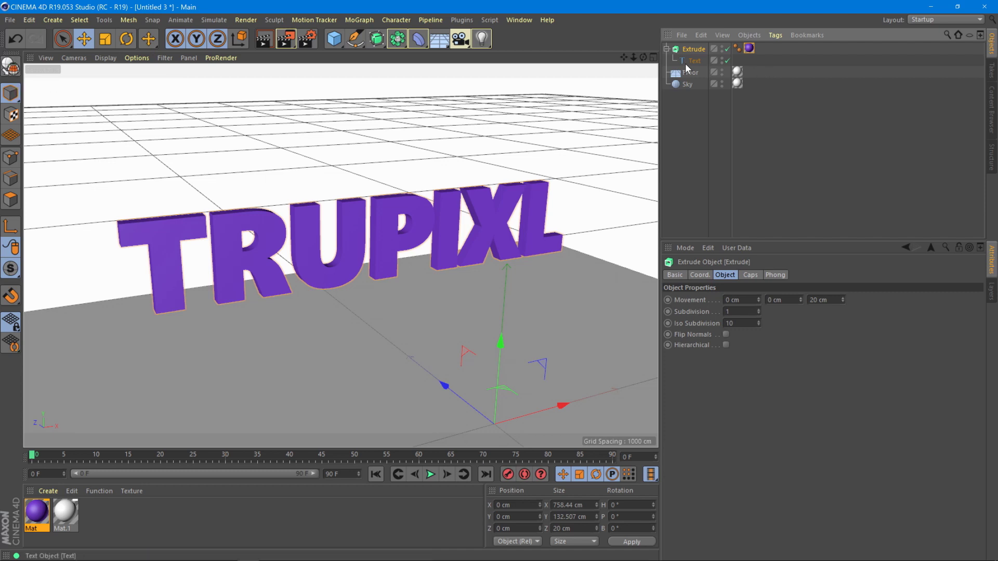
pyautogui.click(693, 60)
pyautogui.click(713, 300)
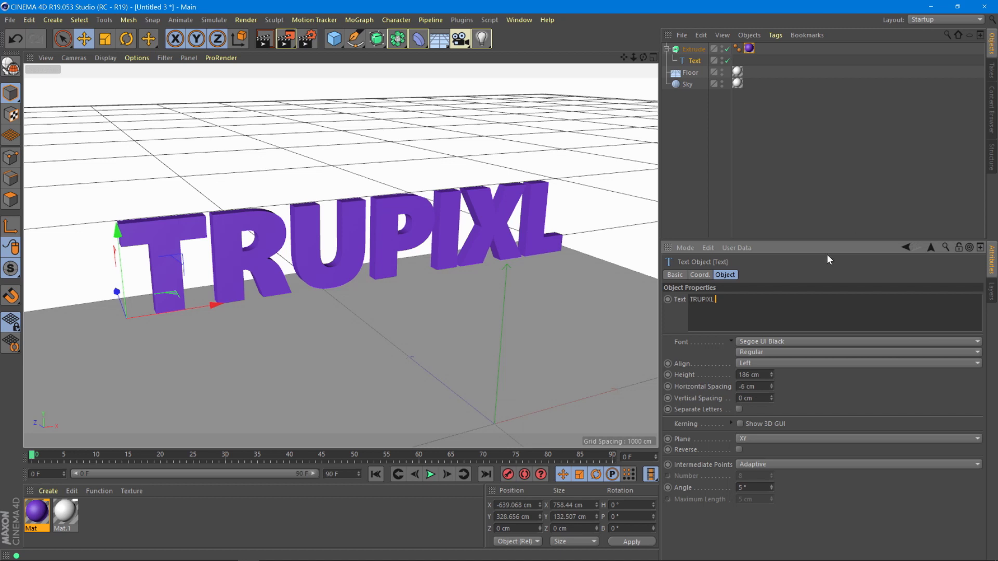
pyautogui.click(693, 49)
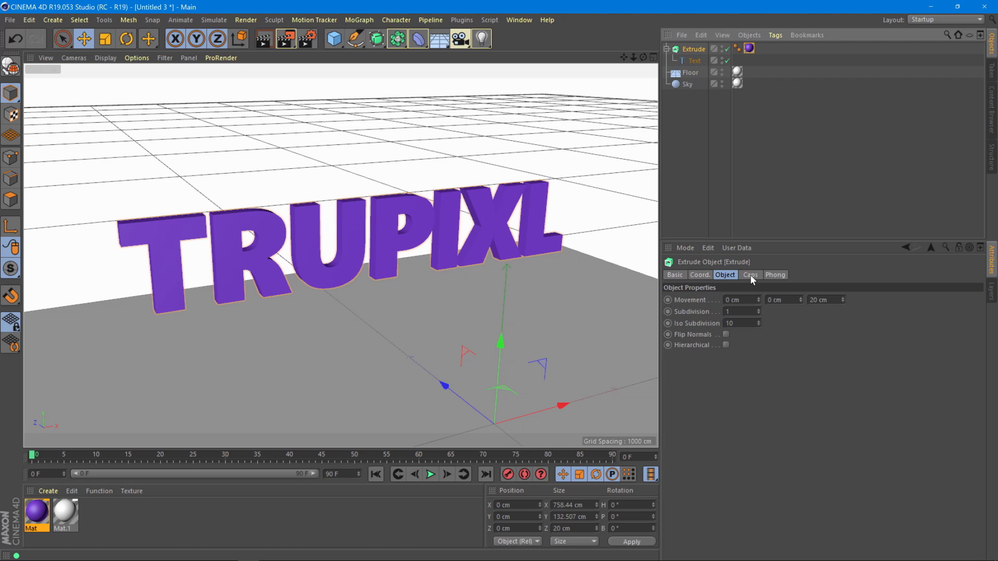
# - Set both the Start and End caps of the Extrude to Fillet Cap
pyautogui.click(750, 274)
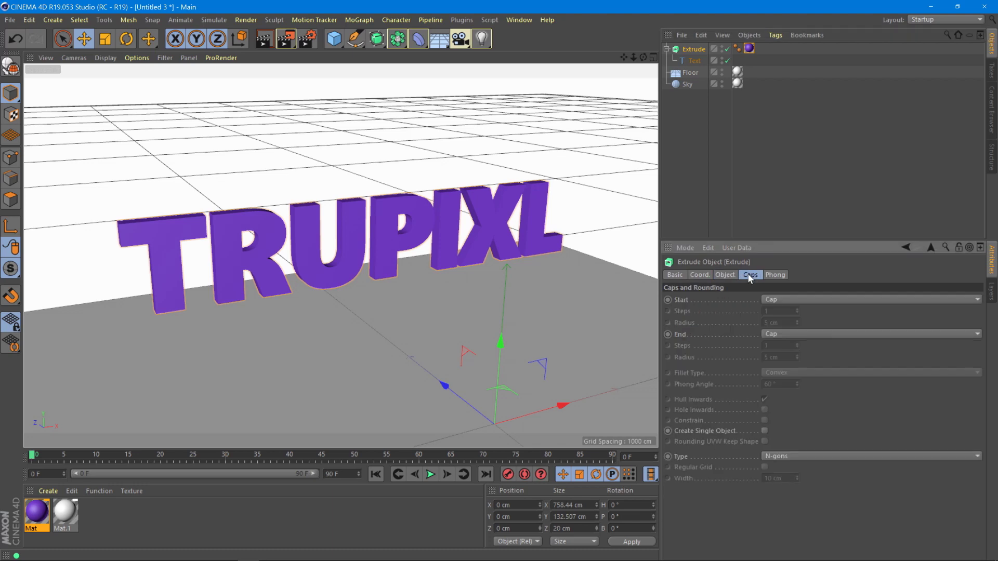
pyautogui.moveTo(350, 225)
pyautogui.keyDown('alt'); pyautogui.mouseDown()
pyautogui.moveTo(406, 263)
pyautogui.moveTo(418, 251)
pyautogui.moveTo(393, 258)
pyautogui.mouseUp(); pyautogui.keyUp('alt')
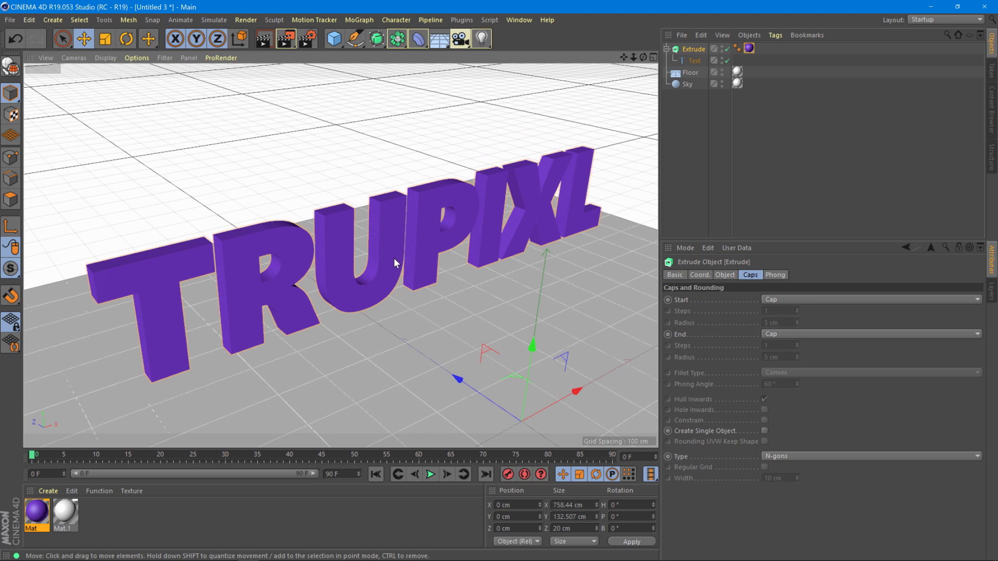
pyautogui.click(748, 272)
pyautogui.click(777, 299)
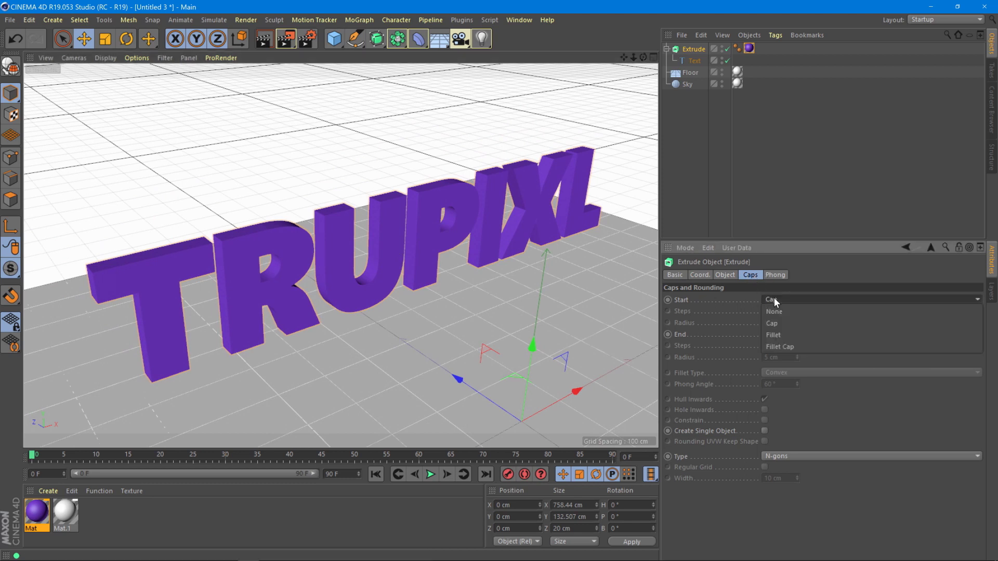
pyautogui.click(779, 346)
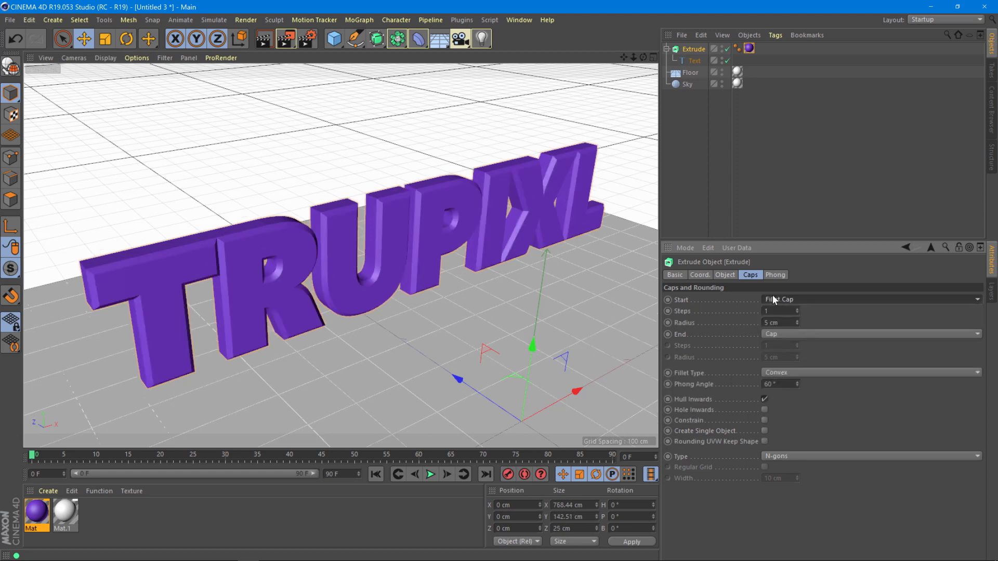
pyautogui.click(777, 333)
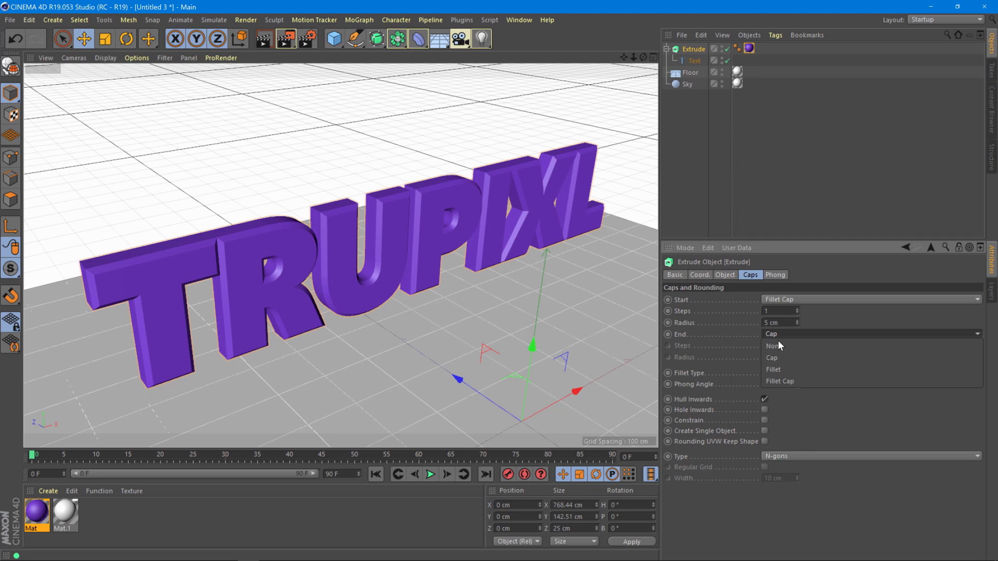
pyautogui.click(781, 381)
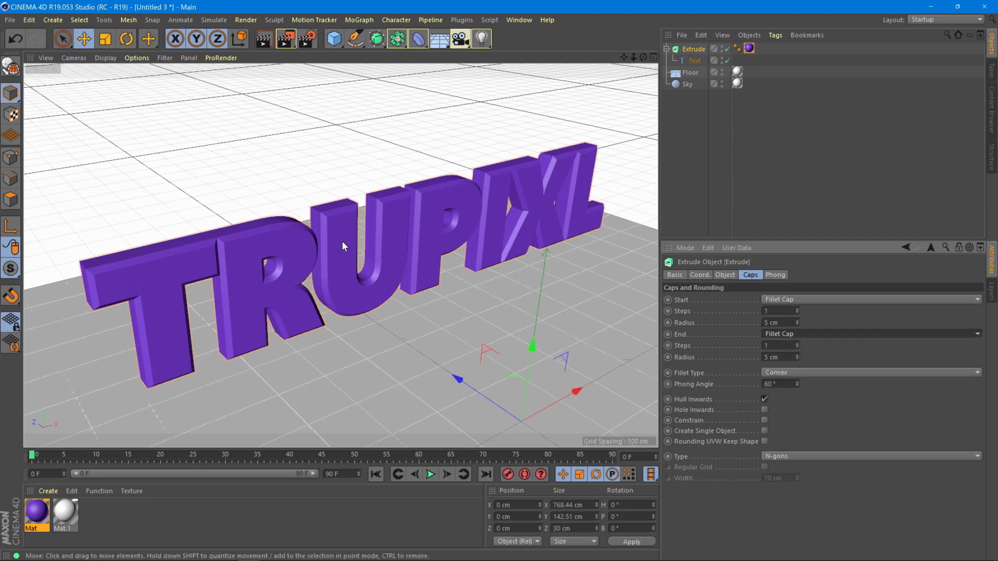
# - Set the fillet radius to 3 cm and the fillet steps to 2
pyautogui.keyDown('alt'); pyautogui.moveTo(340, 238); pyautogui.dragTo(381, 246); pyautogui.keyUp('alt')
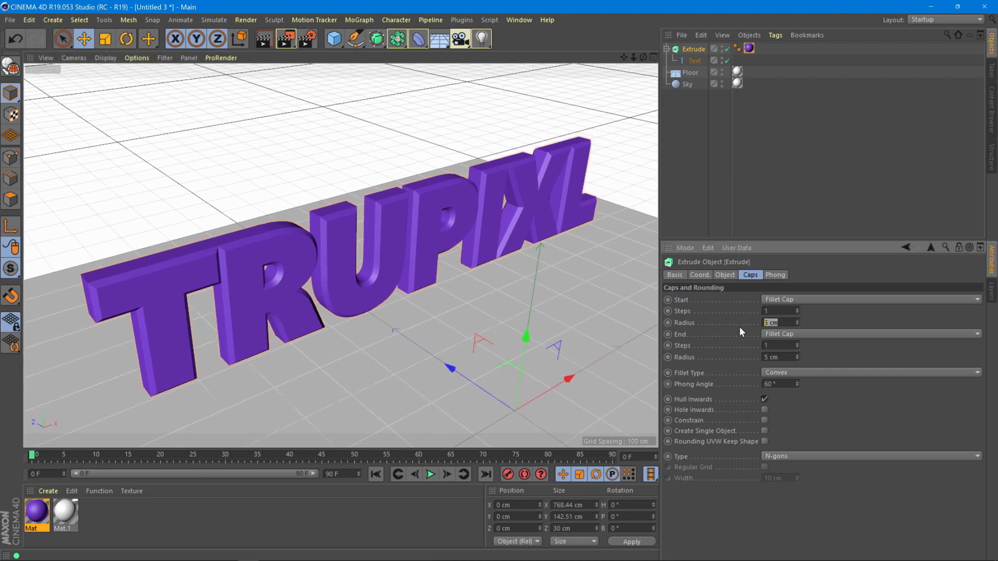
pyautogui.doubleClick(772, 323)
pyautogui.write('3')
pyautogui.press('Return')
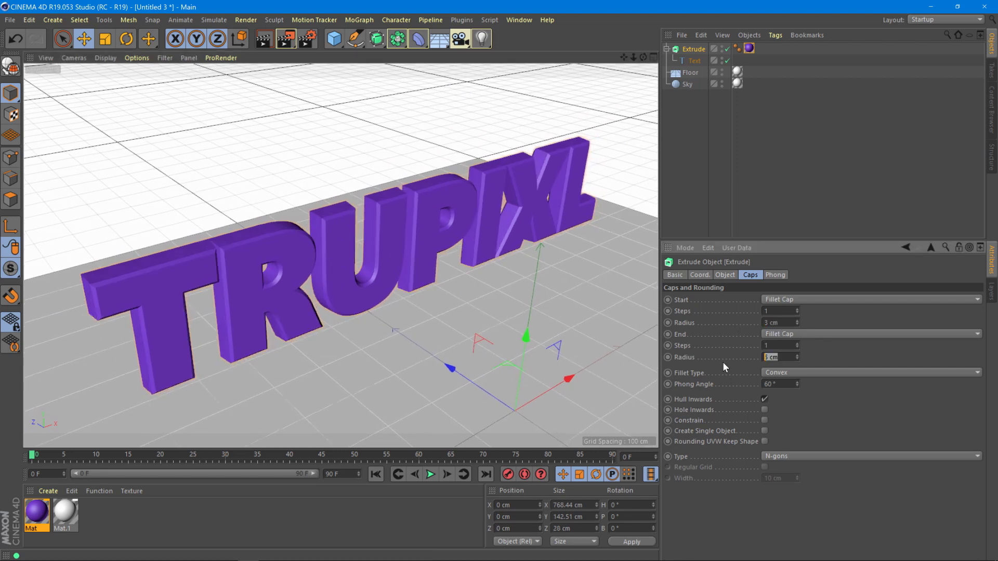
pyautogui.click(798, 309)
pyautogui.click(798, 343)
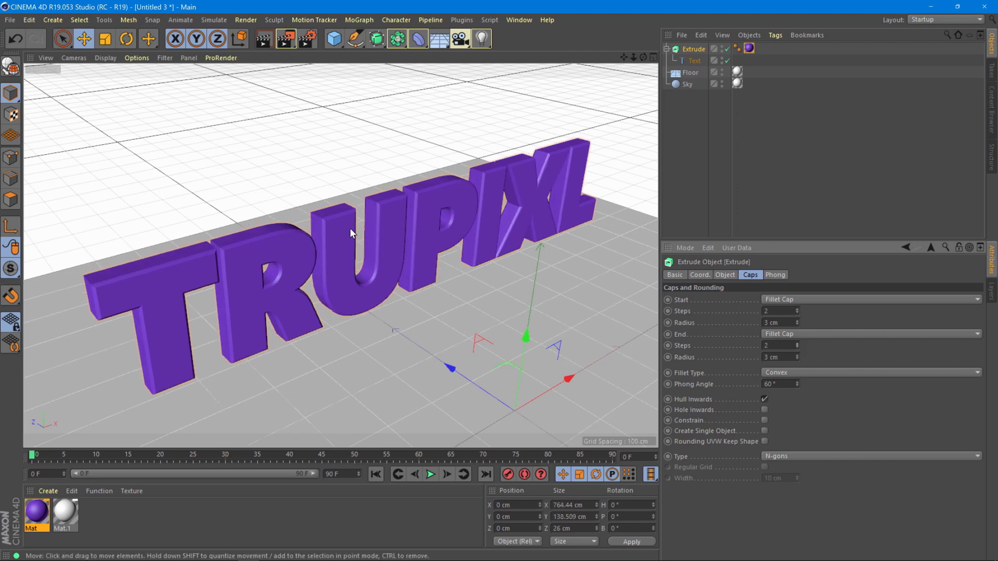
pyautogui.scroll(5, 350, 227)
pyautogui.moveTo(330, 218)
pyautogui.keyDown('alt'); pyautogui.mouseDown()
pyautogui.moveTo(417, 226)
pyautogui.moveTo(313, 207)
pyautogui.mouseUp(); pyautogui.keyUp('alt')
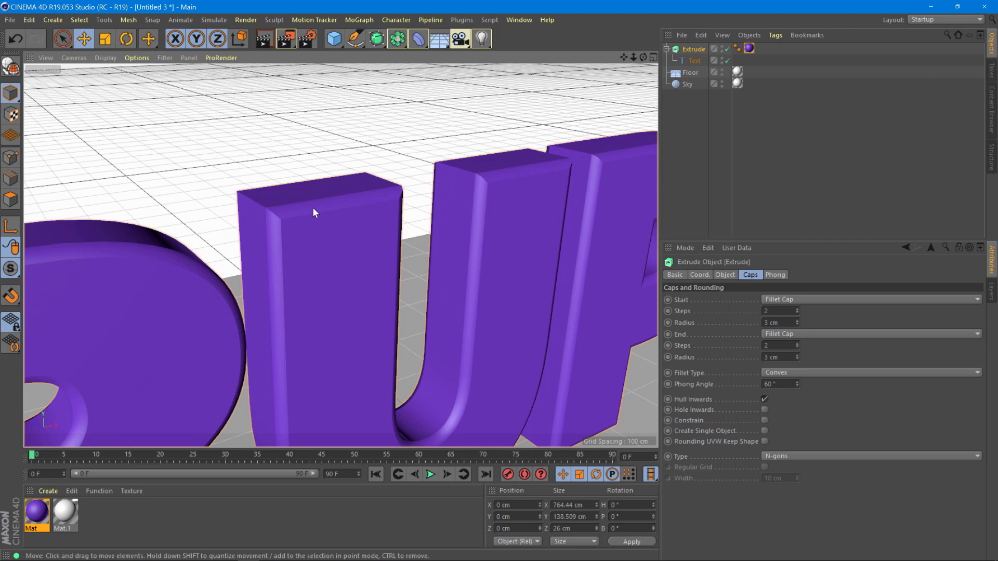
pyautogui.scroll(-5, 320, 212)
pyautogui.scroll(-4, 321, 211)
pyautogui.scroll(-3, 371, 242)
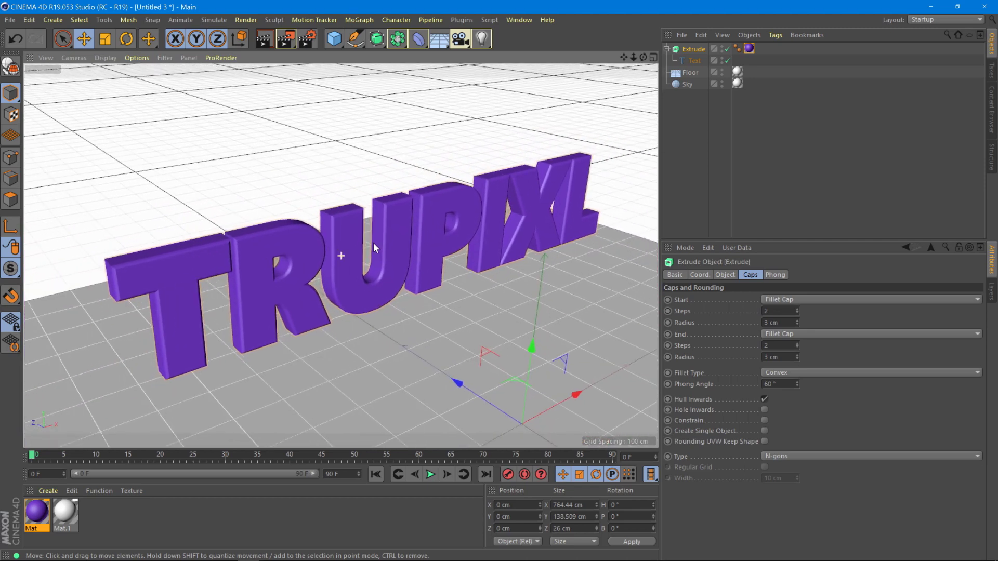
pyautogui.keyDown('alt'); pyautogui.moveTo(374, 243); pyautogui.dragTo(413, 238); pyautogui.keyUp('alt')
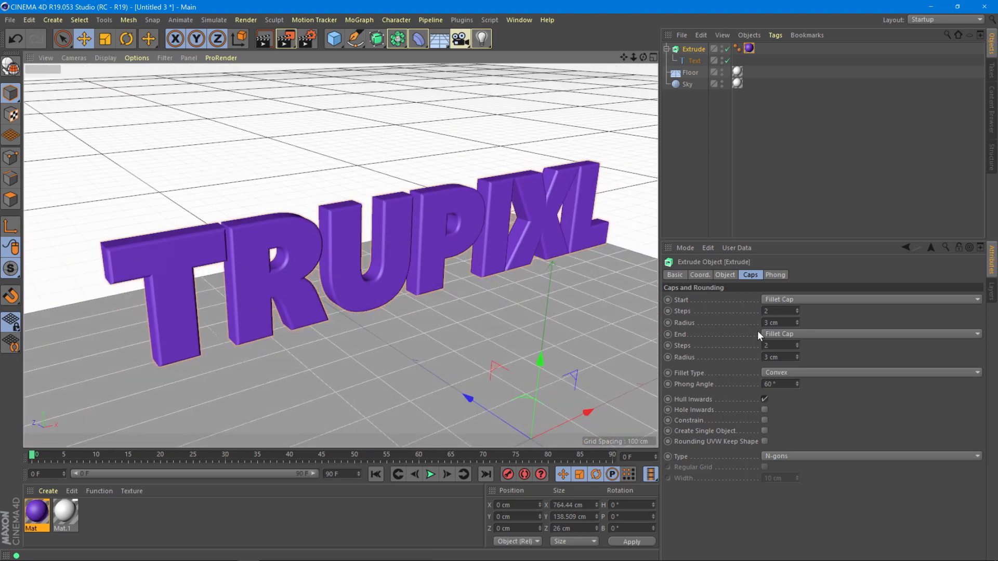
pyautogui.click(778, 373)
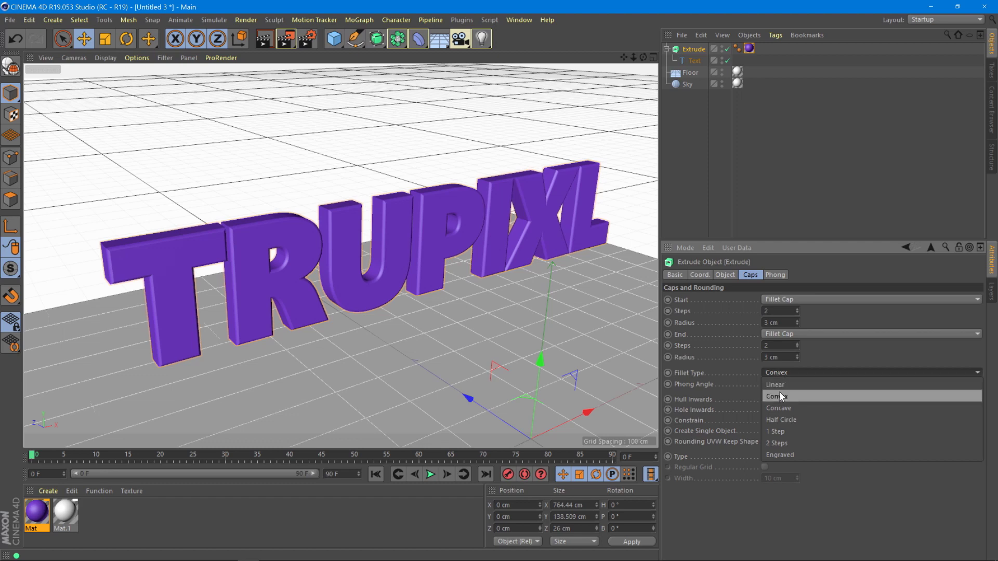
pyautogui.click(781, 408)
pyautogui.scroll(5, 324, 213)
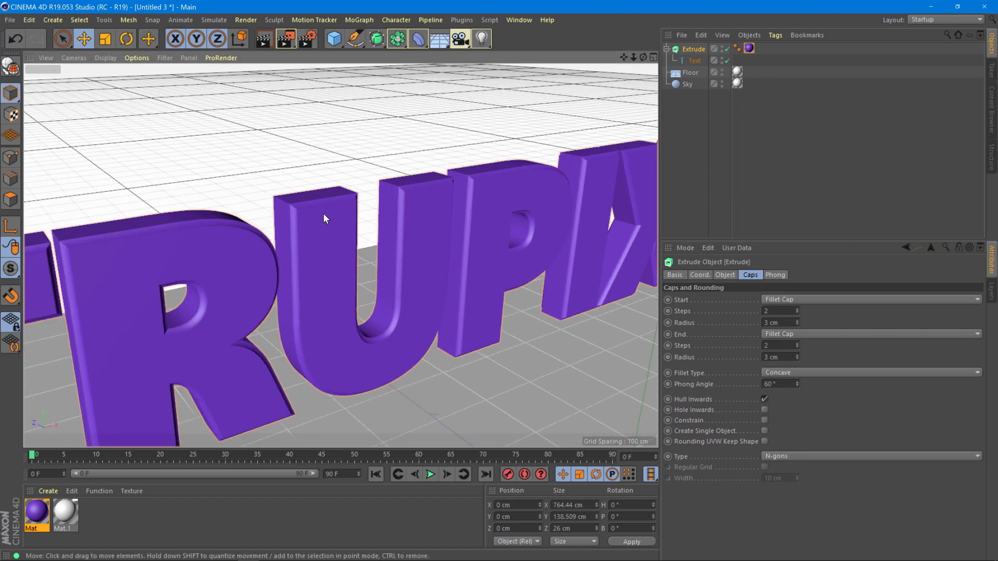
pyautogui.moveTo(324, 213)
pyautogui.keyDown('alt'); pyautogui.mouseDown()
pyautogui.moveTo(392, 245)
pyautogui.moveTo(309, 239)
pyautogui.mouseUp(); pyautogui.keyUp('alt')
pyautogui.scroll(3, 391, 245)
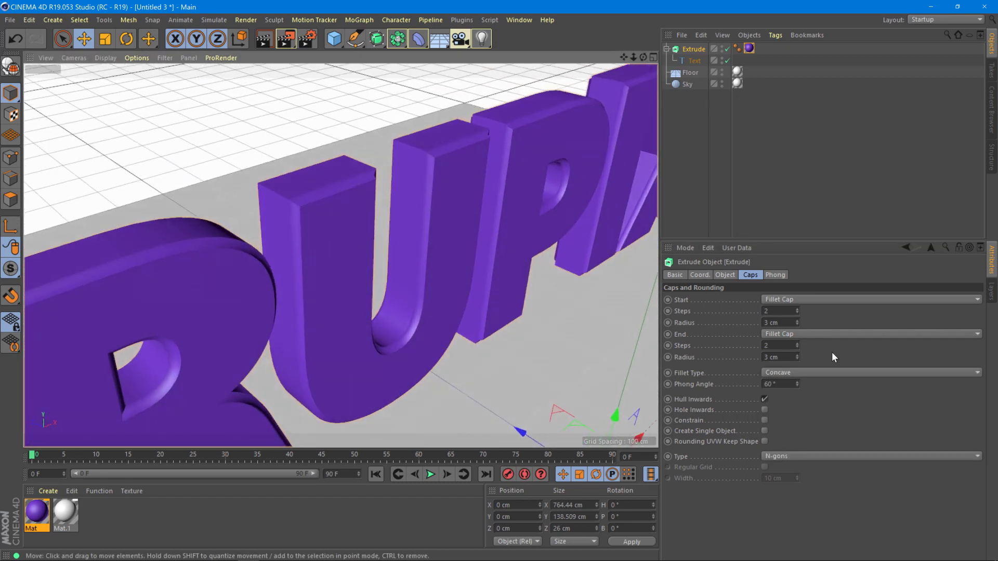
pyautogui.click(783, 371)
pyautogui.click(785, 419)
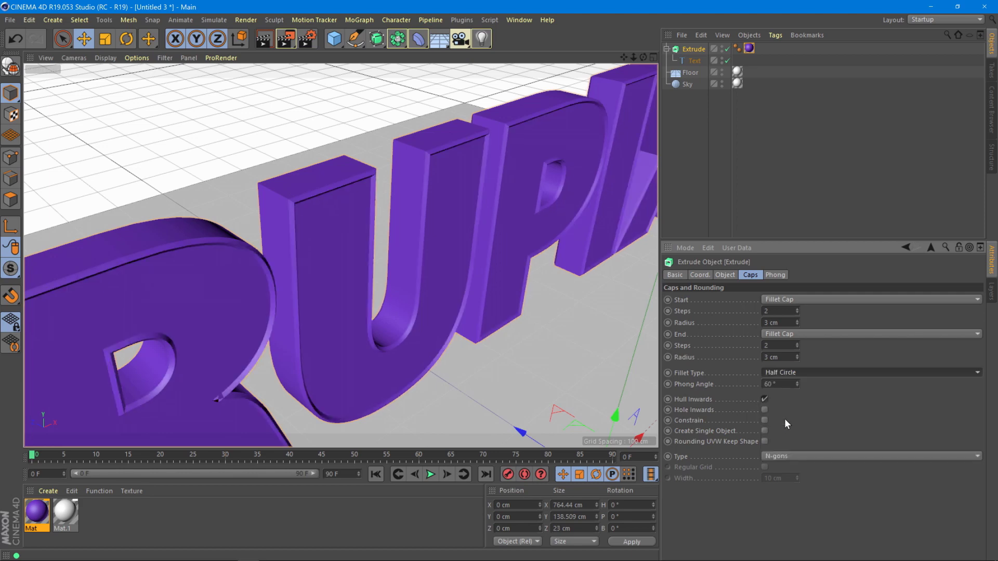
pyautogui.click(778, 369)
pyautogui.click(778, 394)
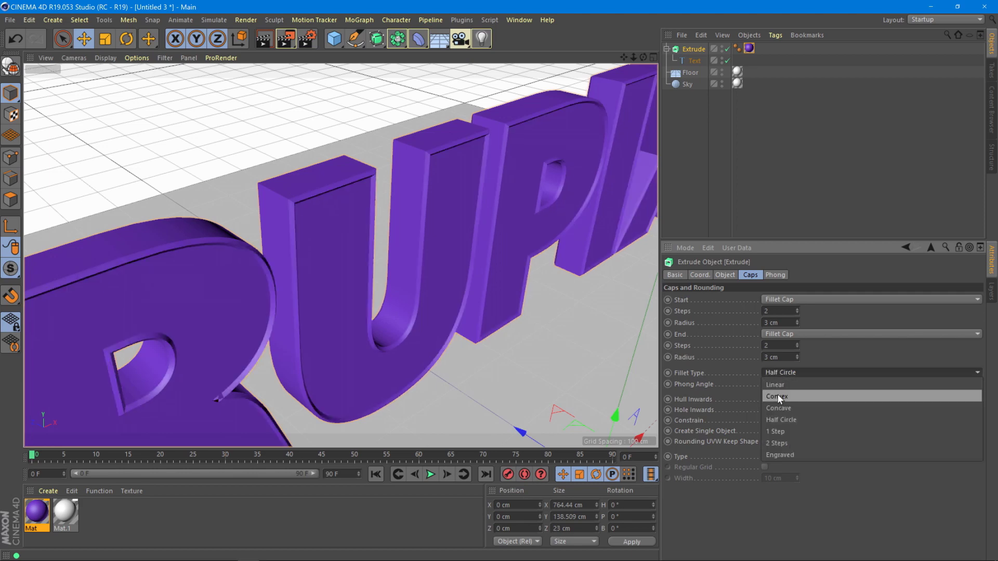
pyautogui.scroll(-5, 319, 227)
pyautogui.moveTo(320, 220)
pyautogui.keyDown('alt'); pyautogui.mouseDown()
pyautogui.moveTo(321, 254)
pyautogui.moveTo(366, 243)
pyautogui.mouseUp(); pyautogui.keyUp('alt')
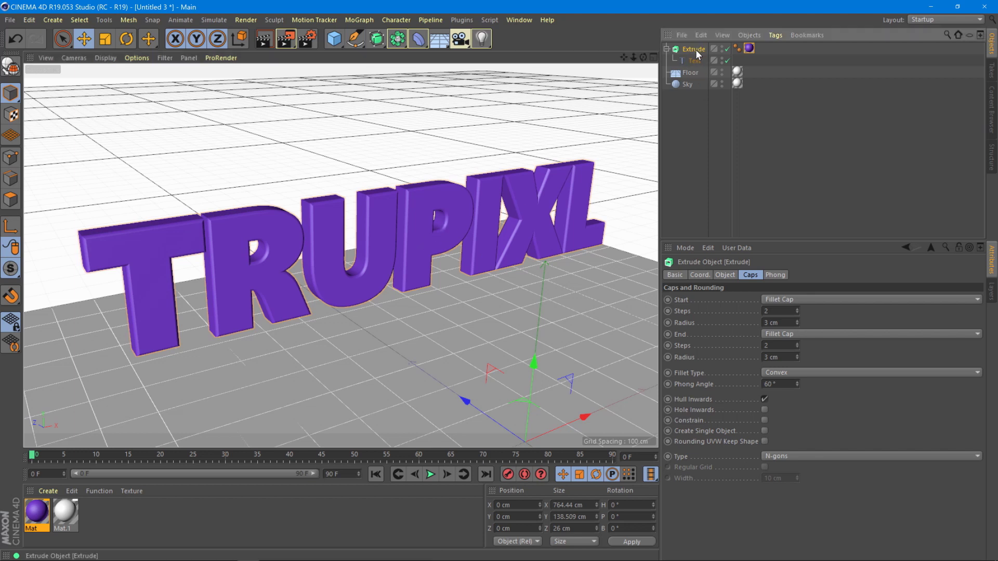
# - Make the filleted text editable, select it with all caps, and Connect Objects + Delete
pyautogui.click(11, 67)
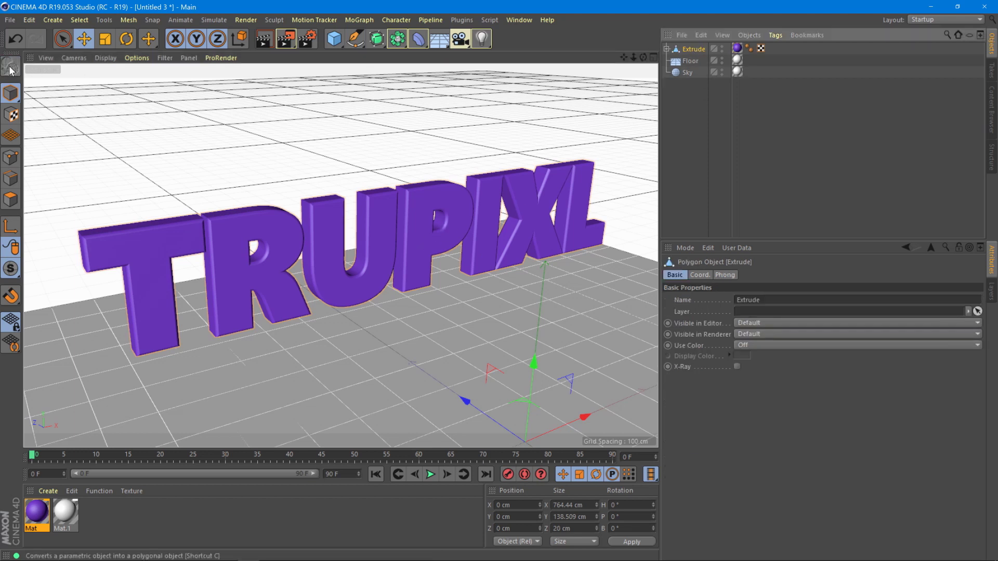
pyautogui.click(668, 50)
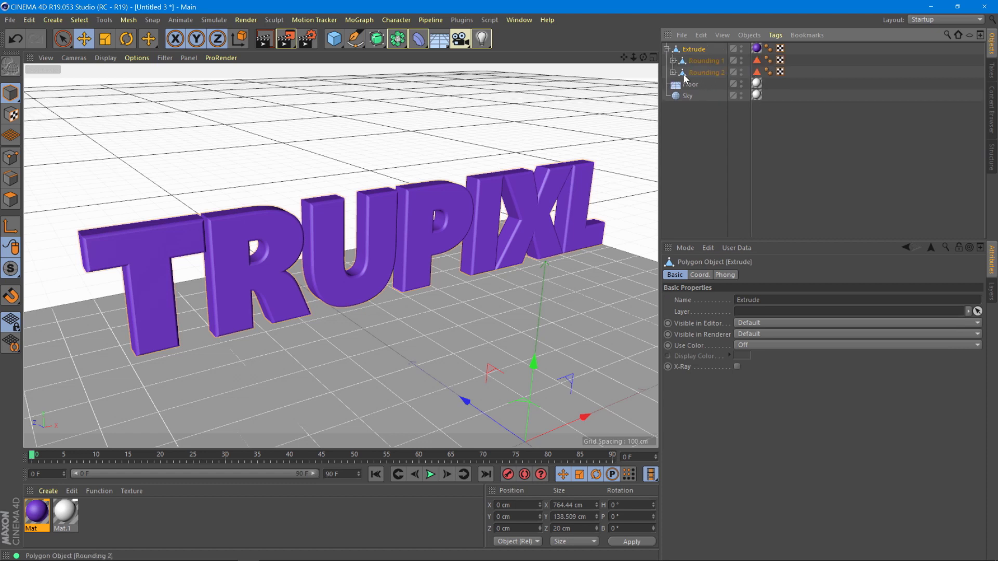
pyautogui.click(674, 60)
pyautogui.click(673, 83)
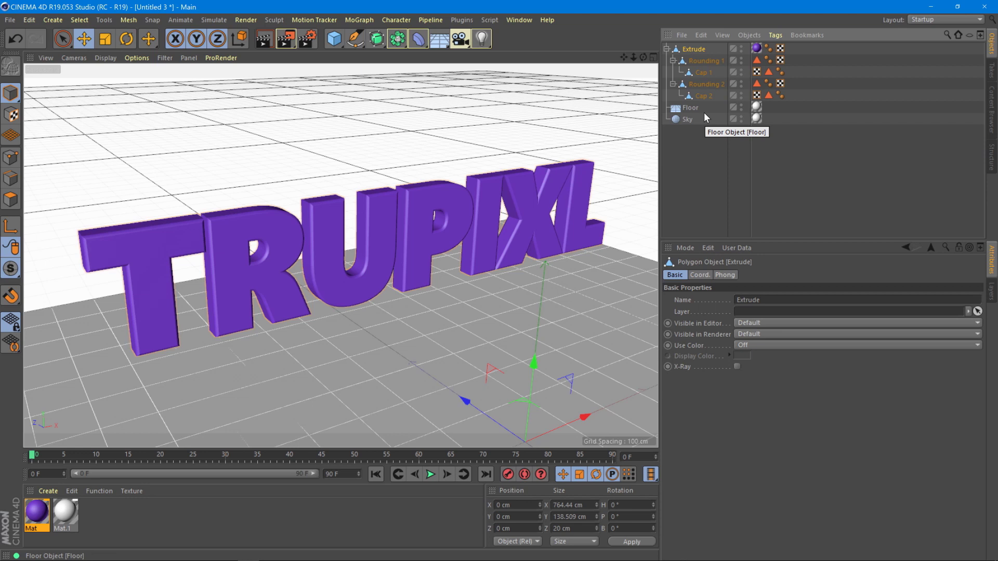
pyautogui.click(700, 96)
pyautogui.keyDown('shift'); pyautogui.click(695, 49); pyautogui.keyUp('shift')
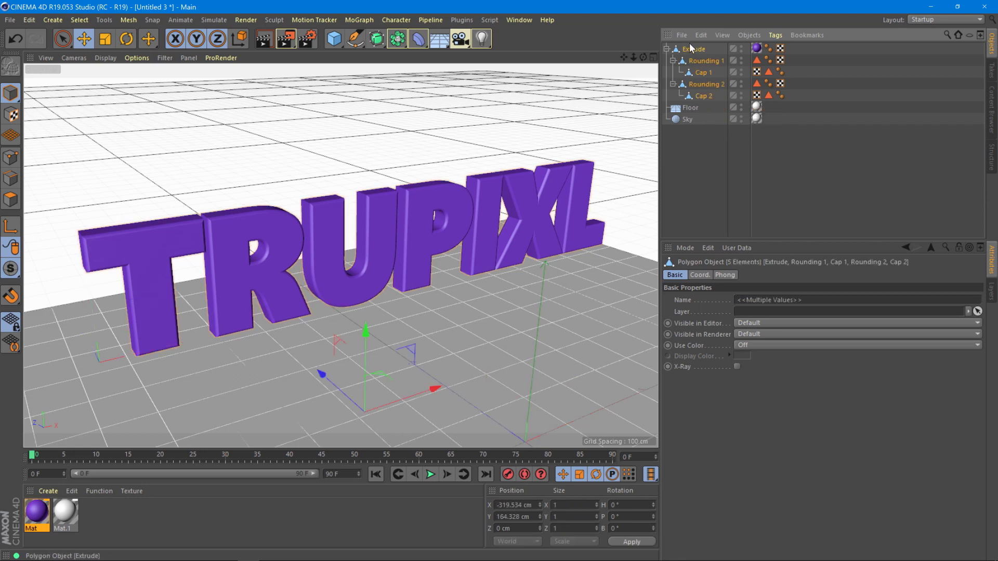
pyautogui.rightClick(689, 49)
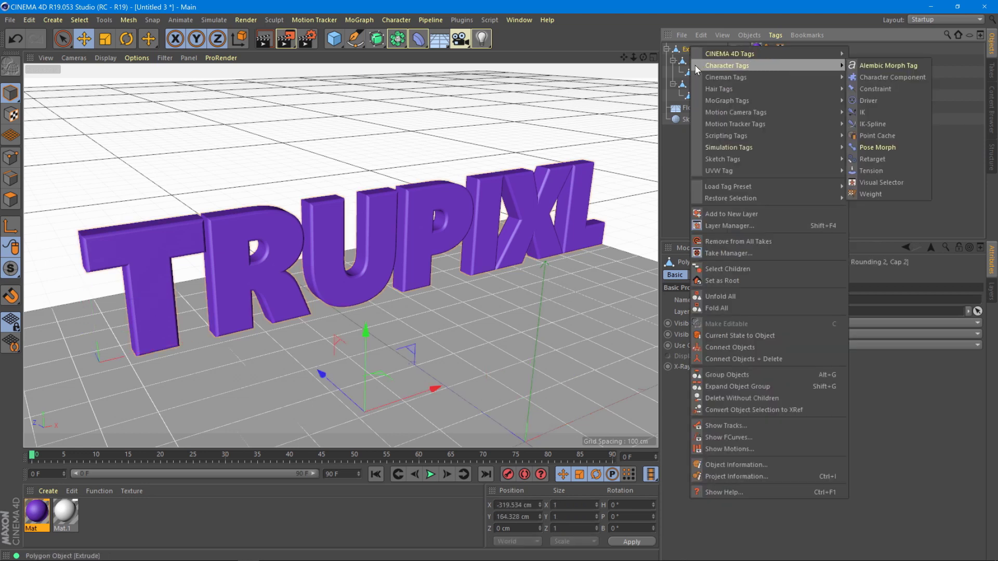
pyautogui.click(755, 358)
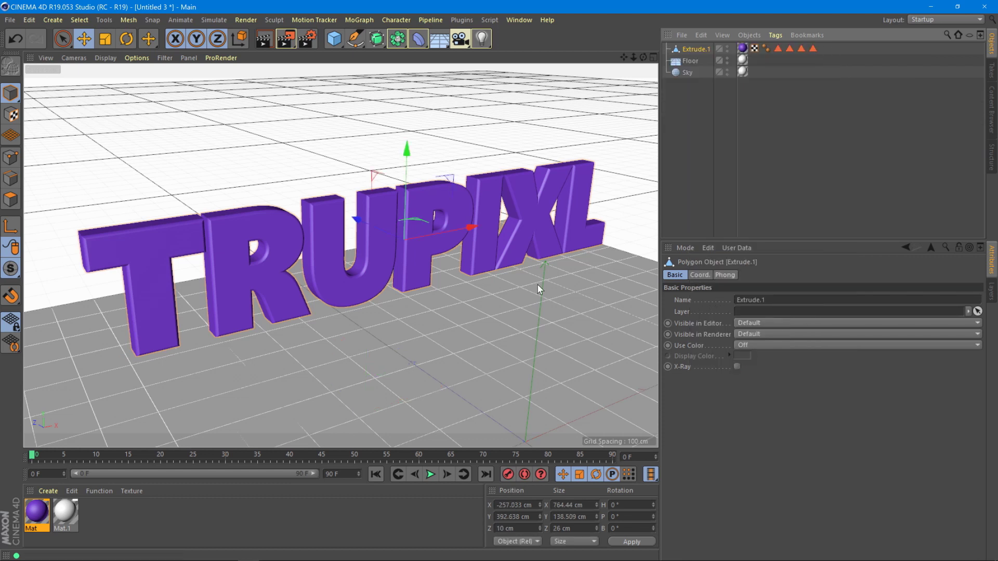
# - Nudge the merged TRUPIXL object sideways and slightly up, then view from lower
pyautogui.moveTo(470, 227); pyautogui.dragTo(454, 232)
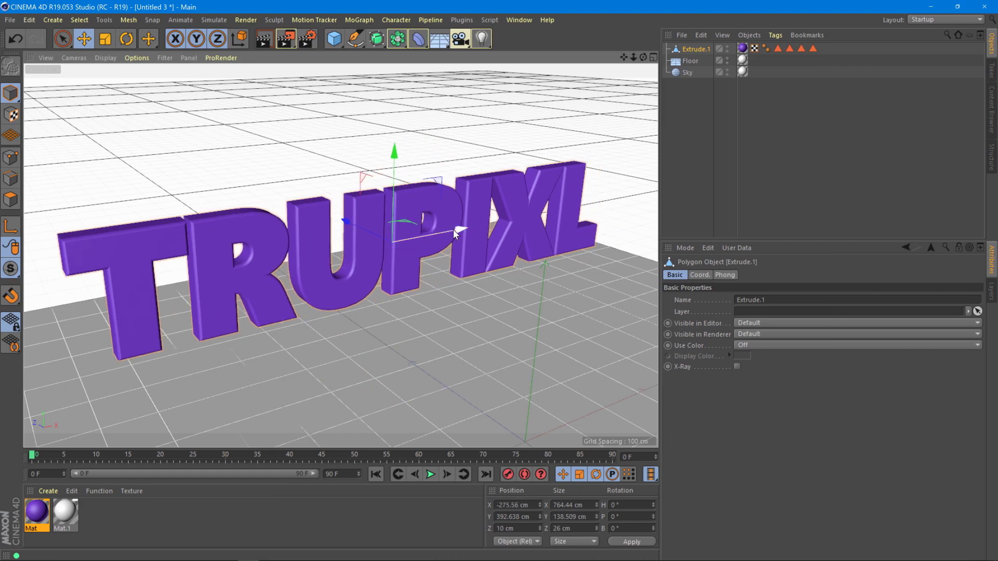
pyautogui.moveTo(393, 195); pyautogui.dragTo(390, 187)
pyautogui.moveTo(405, 234)
pyautogui.keyDown('alt'); pyautogui.mouseDown()
pyautogui.moveTo(429, 238)
pyautogui.moveTo(377, 245)
pyautogui.moveTo(430, 217)
pyautogui.mouseUp(); pyautogui.keyUp('alt')
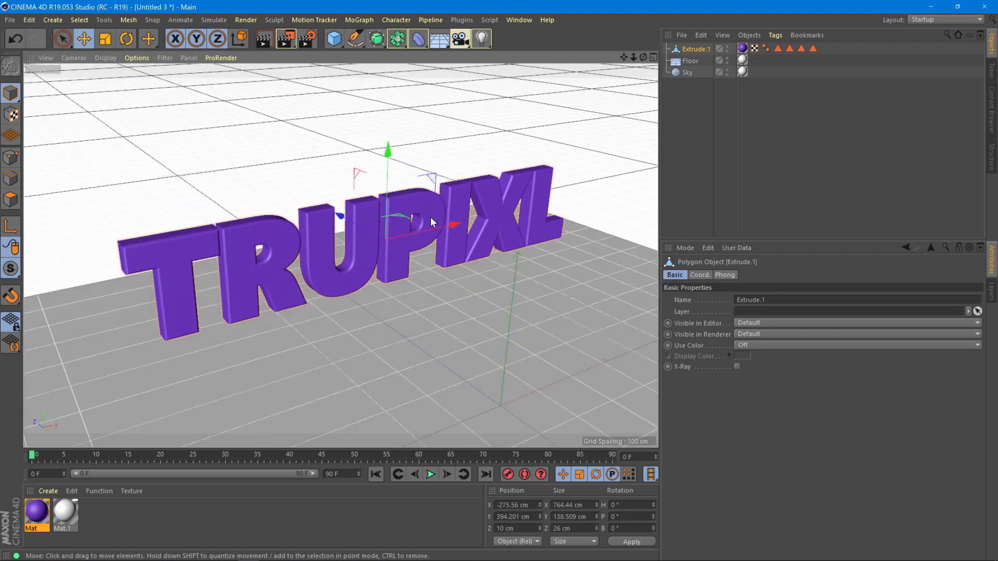
pyautogui.keyDown('alt'); pyautogui.moveTo(427, 249); pyautogui.dragTo(427, 257); pyautogui.keyUp('alt')
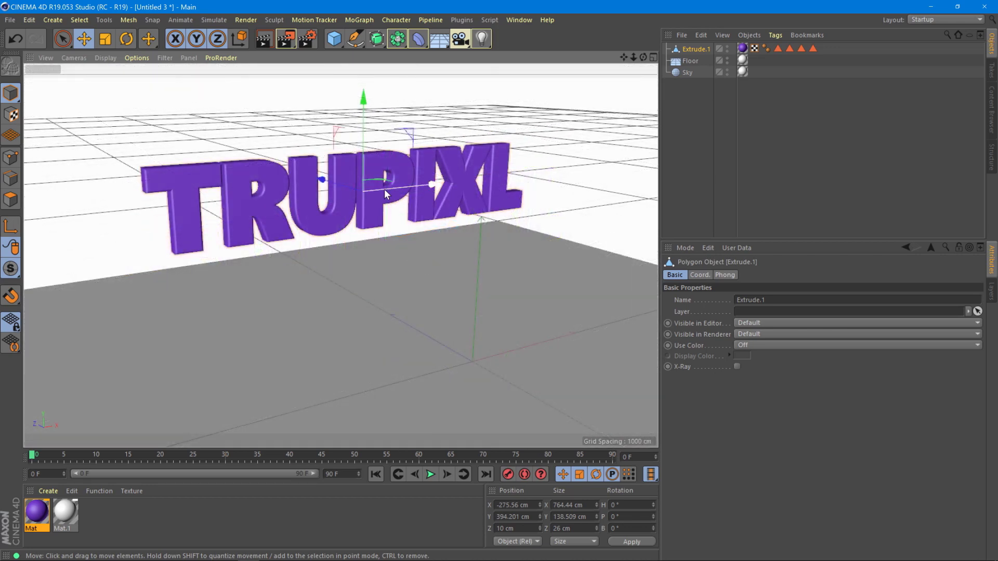
# - Add a MoText object from the MoGraph menu and drag it to the left
pyautogui.click(359, 20)
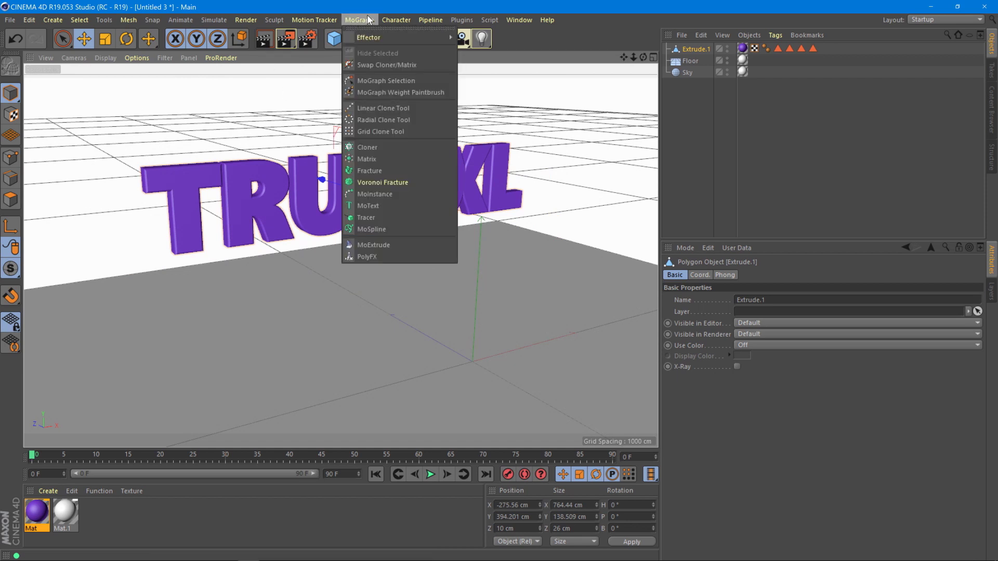
pyautogui.click(367, 207)
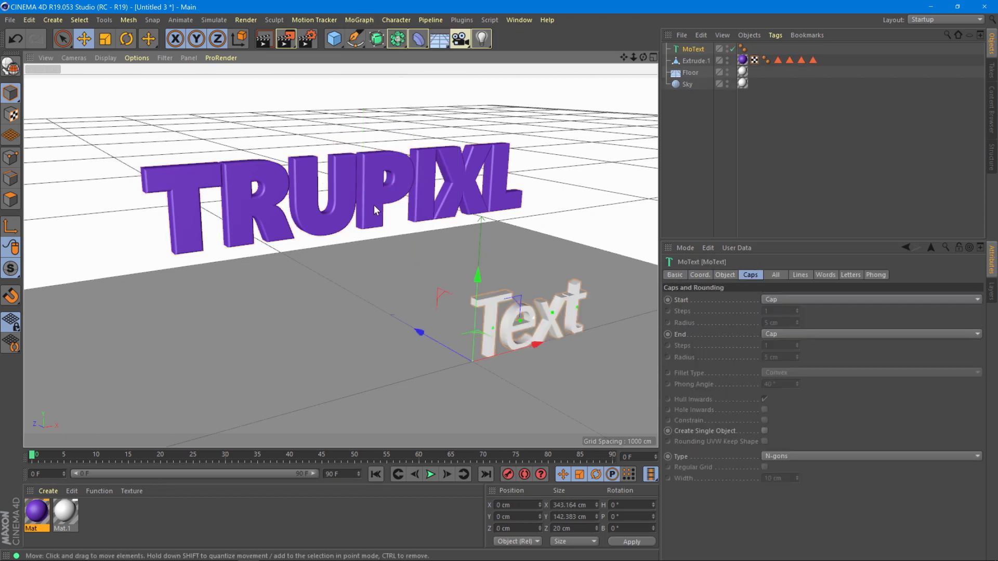
pyautogui.scroll(4, 492, 284)
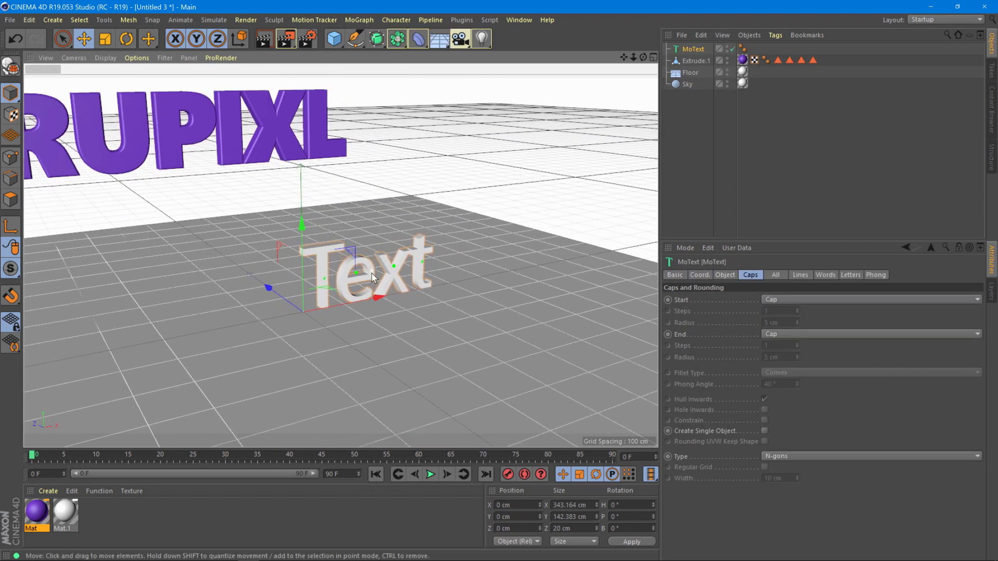
pyautogui.scroll(1, 373, 279)
pyautogui.moveTo(372, 280); pyautogui.dragTo(315, 312)
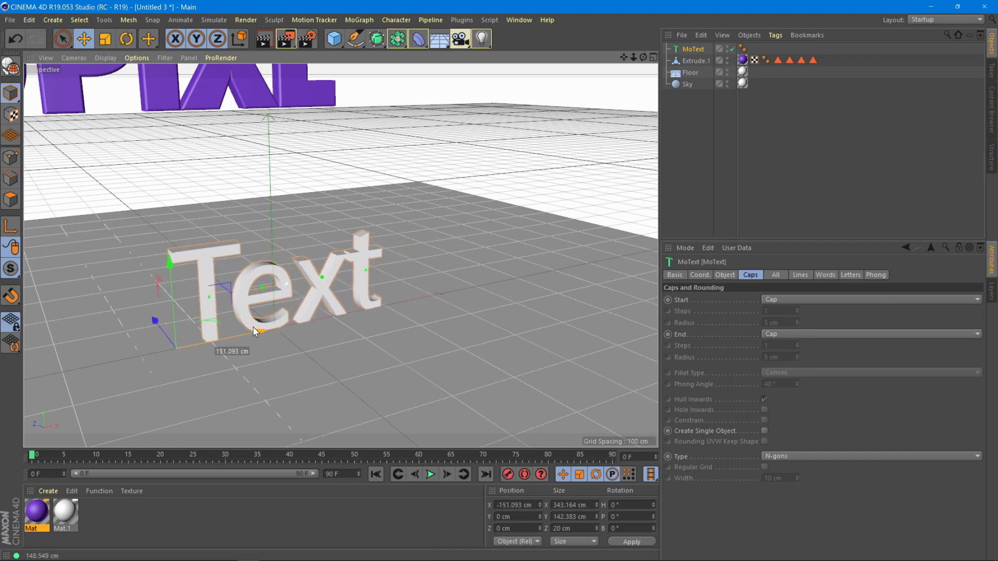
pyautogui.scroll(1, 360, 295)
pyautogui.scroll(3, 359, 295)
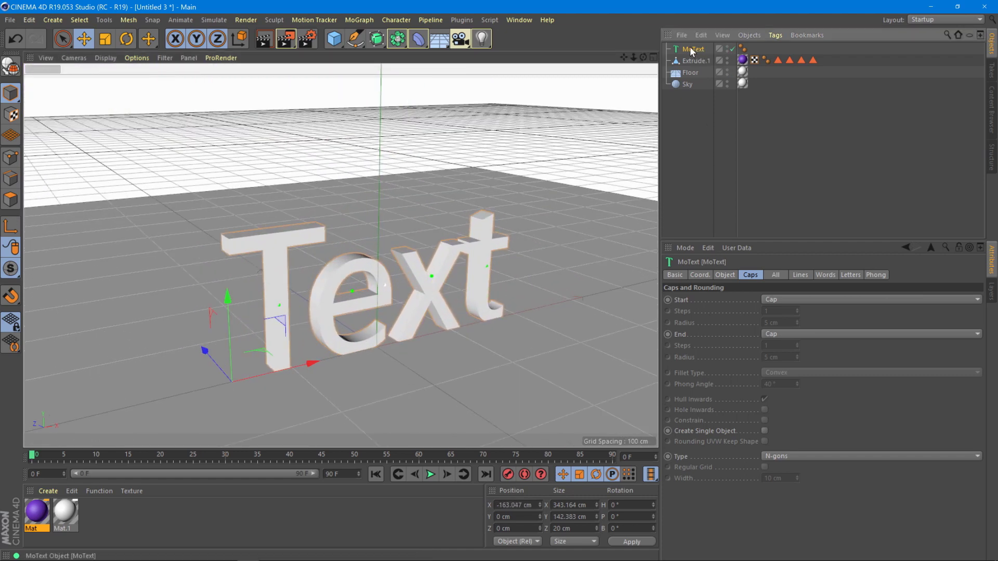
# - Set the MoText Start and End caps both to Fillet Cap
pyautogui.click(776, 299)
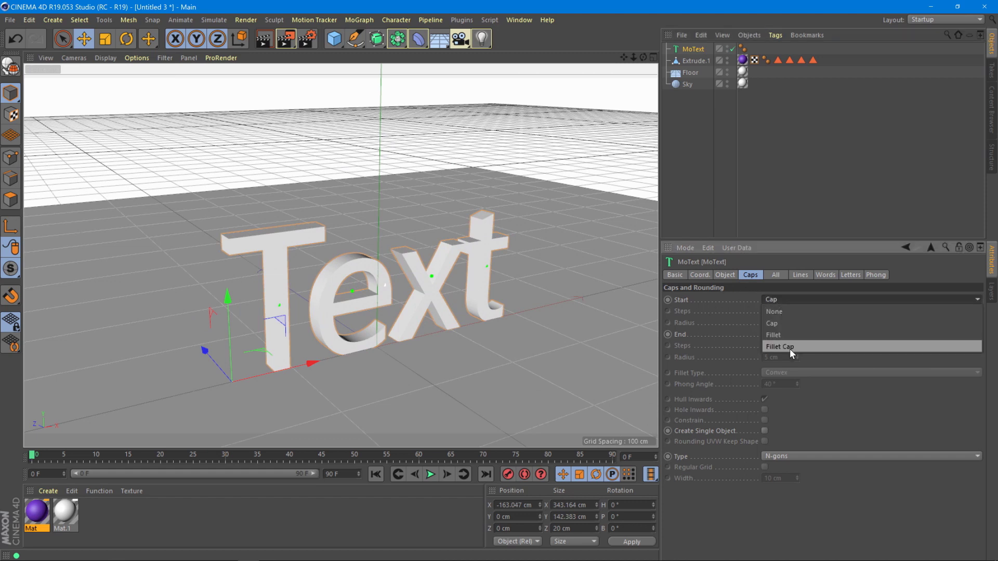
pyautogui.click(790, 346)
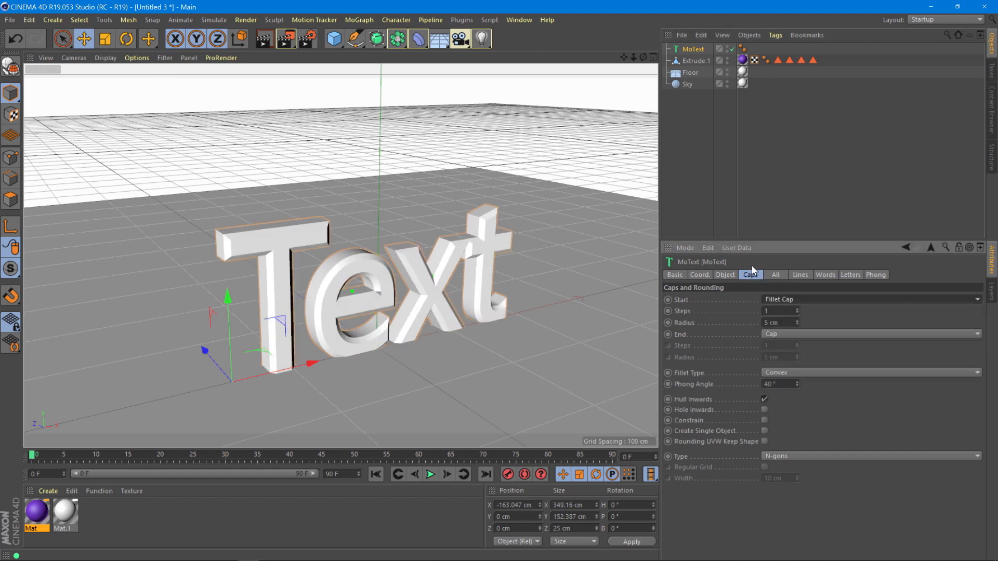
pyautogui.click(778, 333)
pyautogui.click(782, 380)
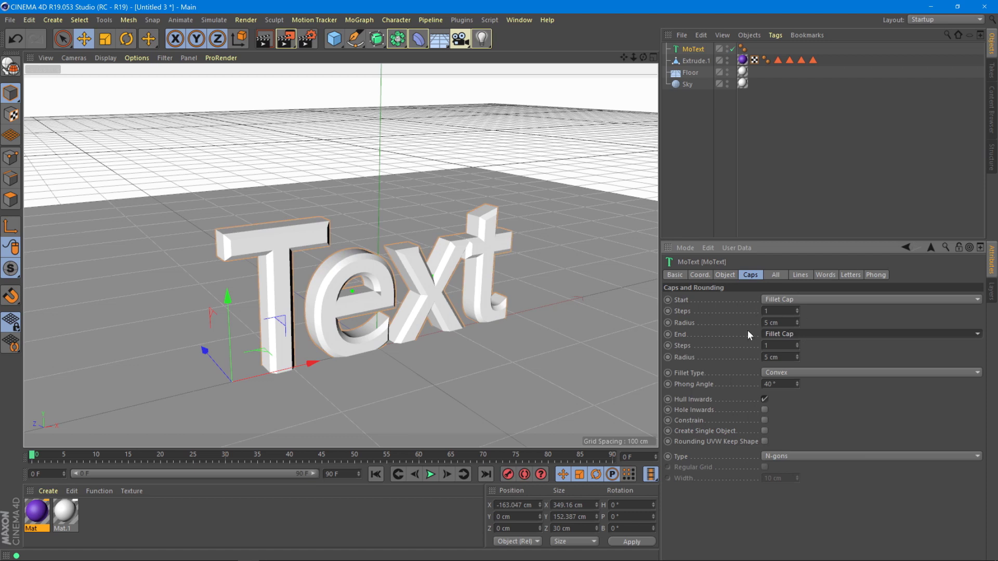
pyautogui.click(722, 274)
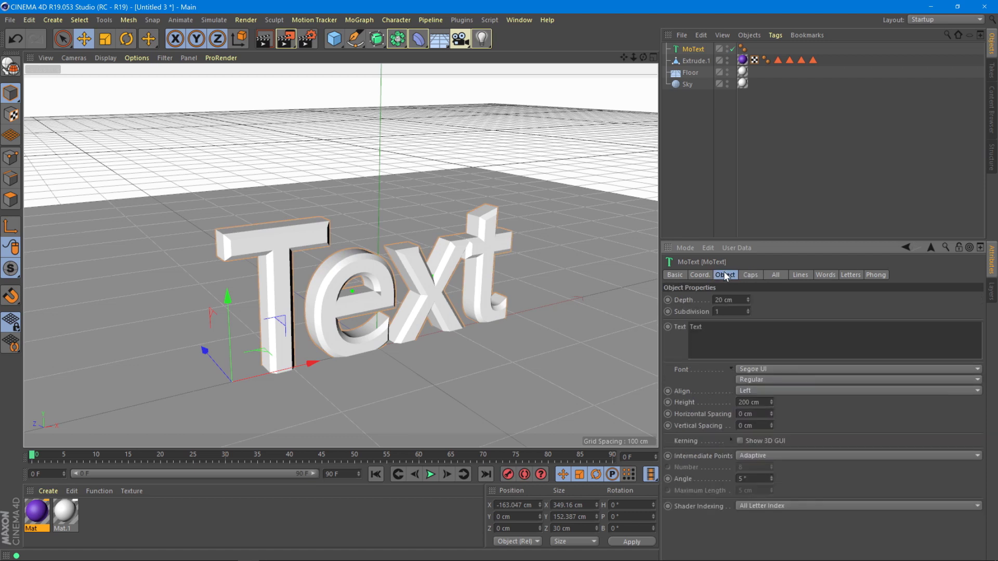
# - Change the MoText wording to NEW TEXT and its font to Quicksand
pyautogui.doubleClick(695, 327)
pyautogui.write('TEXT')
pyautogui.click(757, 360)
pyautogui.click(754, 369)
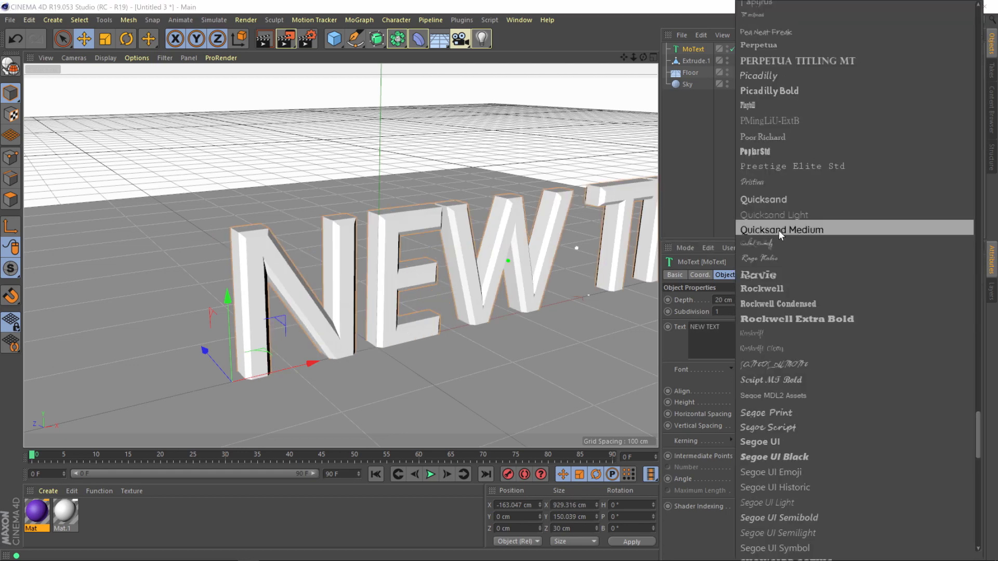
pyautogui.click(763, 130)
# - Move NEW TEXT further left and raise it below the TRUPIXL letters
pyautogui.keyDown('alt'); pyautogui.moveTo(509, 248); pyautogui.dragTo(367, 240); pyautogui.keyUp('alt')
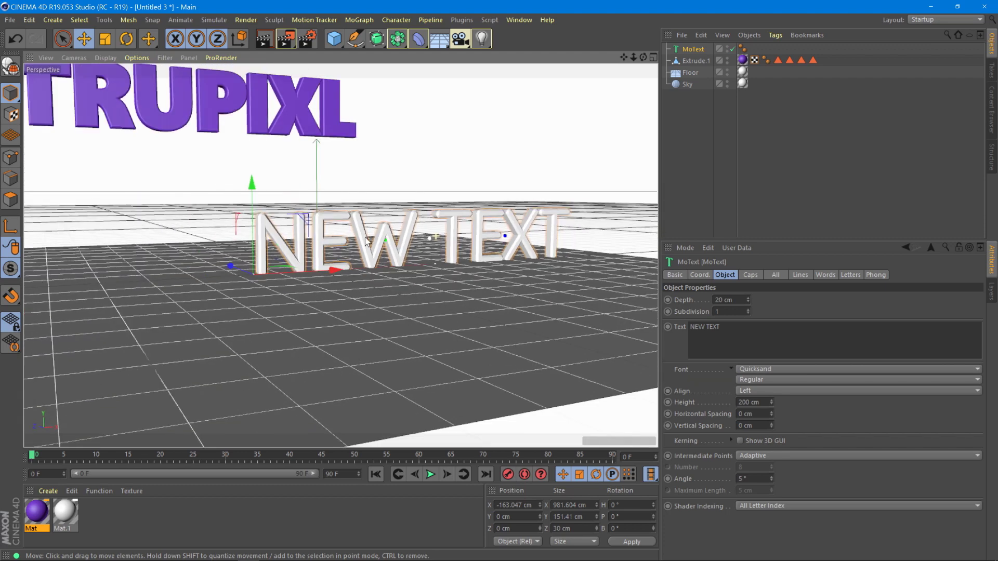
pyautogui.moveTo(508, 248)
pyautogui.keyDown('alt'); pyautogui.mouseDown()
pyautogui.moveTo(390, 312)
pyautogui.moveTo(175, 323)
pyautogui.mouseUp(); pyautogui.keyUp('alt')
pyautogui.keyDown('alt'); pyautogui.moveTo(312, 296); pyautogui.dragTo(406, 312); pyautogui.keyUp('alt')
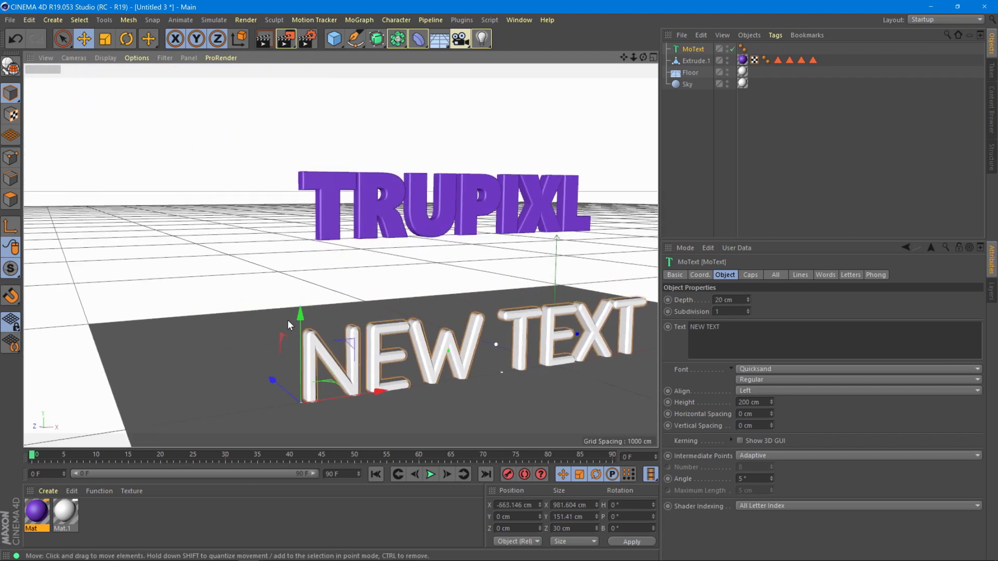
pyautogui.moveTo(301, 327); pyautogui.dragTo(292, 262)
pyautogui.keyDown('alt'); pyautogui.moveTo(390, 296); pyautogui.dragTo(358, 281); pyautogui.keyUp('alt')
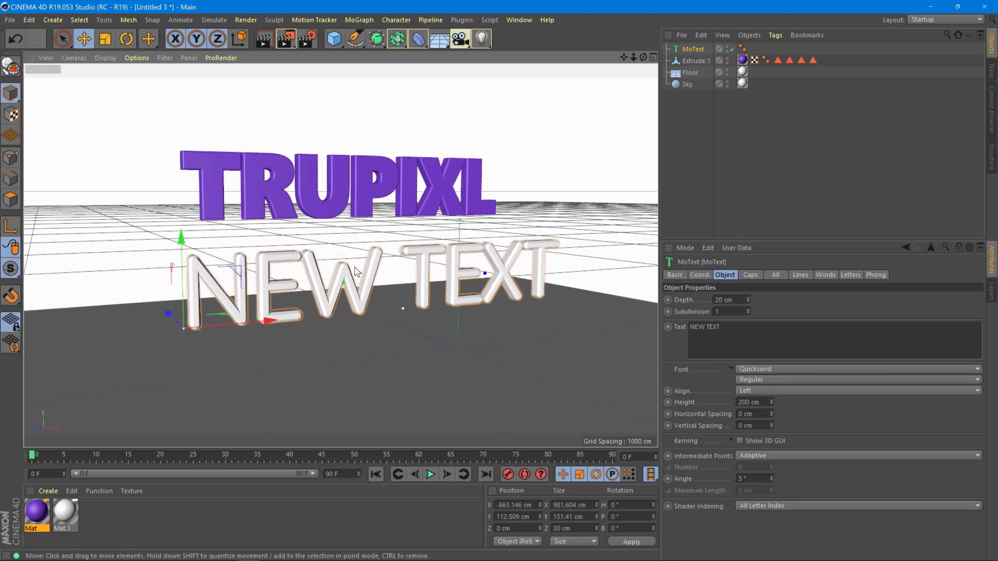
# - Duplicate the purple Mat material, change its hue to green, and apply it to the MoText NEW TEXT
pyautogui.click(38, 513)
pyautogui.keyDown('ctrl'); pyautogui.moveTo(38, 513); pyautogui.dragTo(64, 513); pyautogui.keyUp('ctrl')
pyautogui.doubleClick(38, 513)
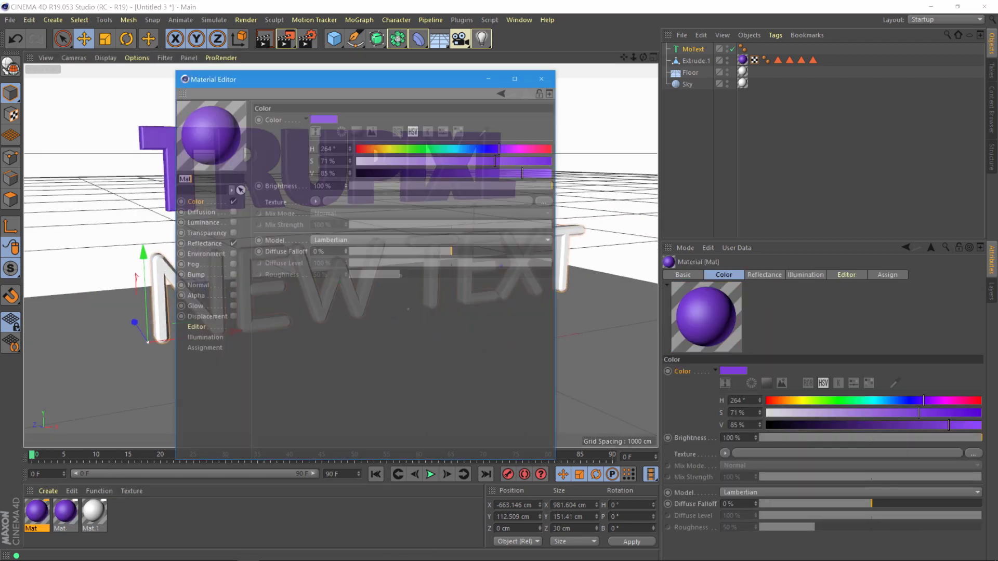
pyautogui.click(406, 150)
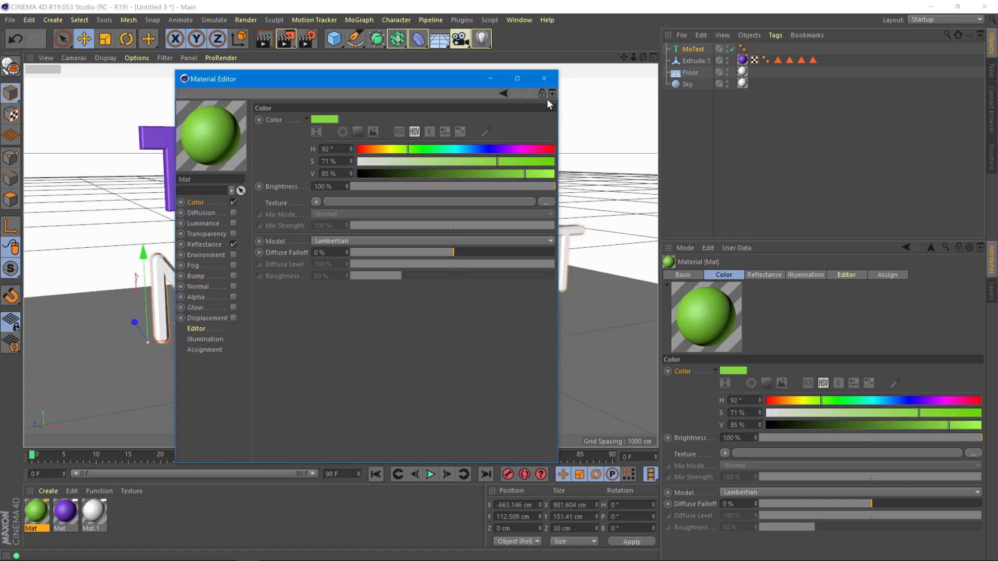
pyautogui.click(545, 78)
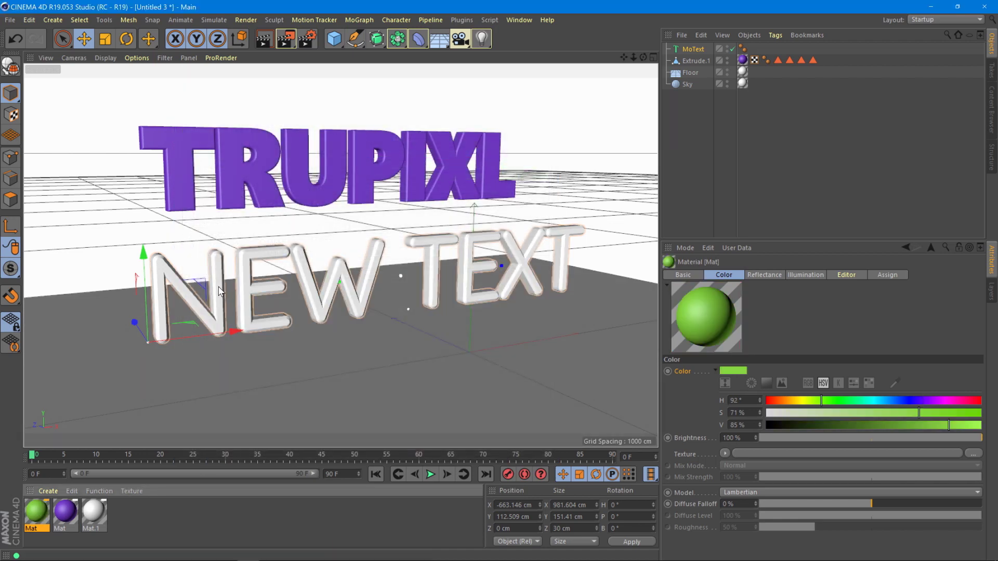
pyautogui.moveTo(38, 511); pyautogui.dragTo(236, 289)
# - Select MoText and render the viewport with purple TRUPIXL above green NEW TEXT
pyautogui.click(693, 49)
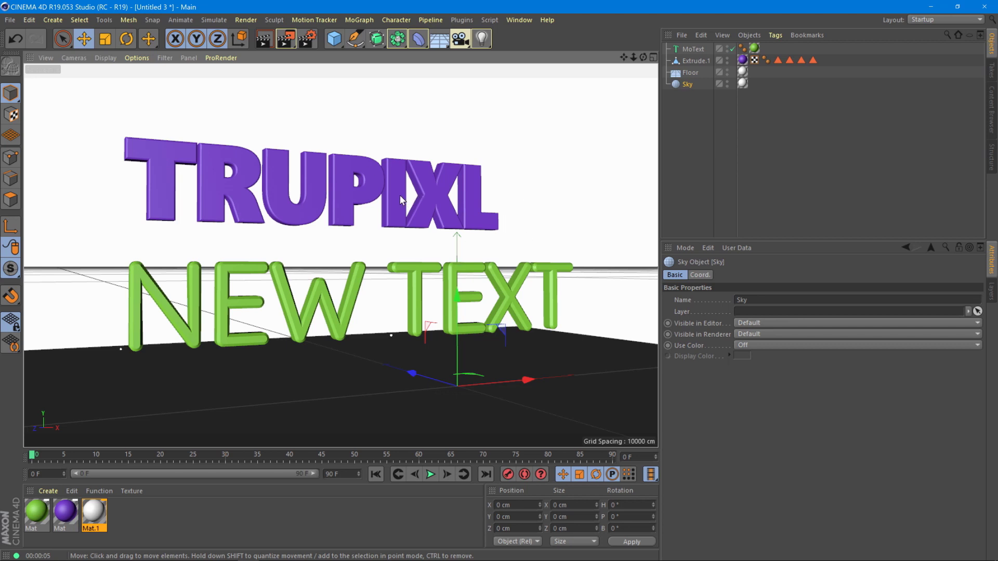
pyautogui.hotkey('ctrl', 'r')
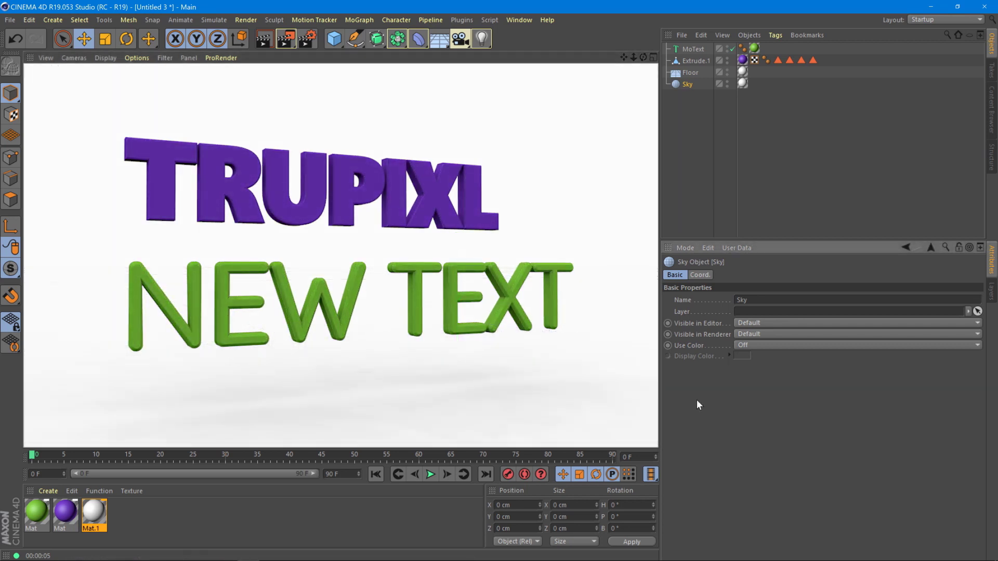